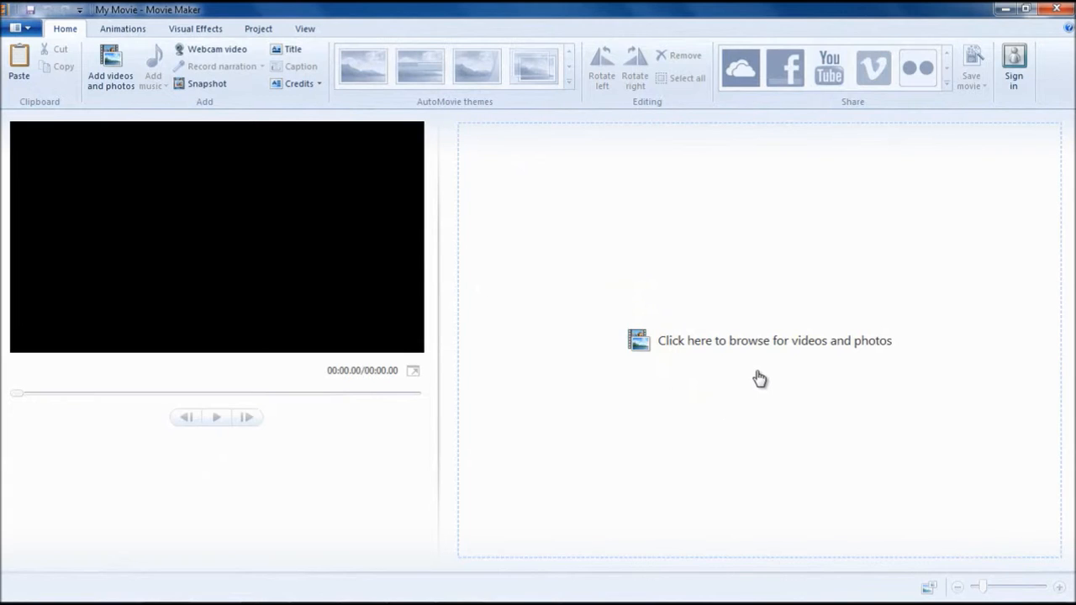
# Add the Chrysanthemum picture from the Windows Live Movie Maker folder on drive C: to the project, and remove it again.
pyautogui.moveTo(602, 595)
pyautogui.click(129, 588)
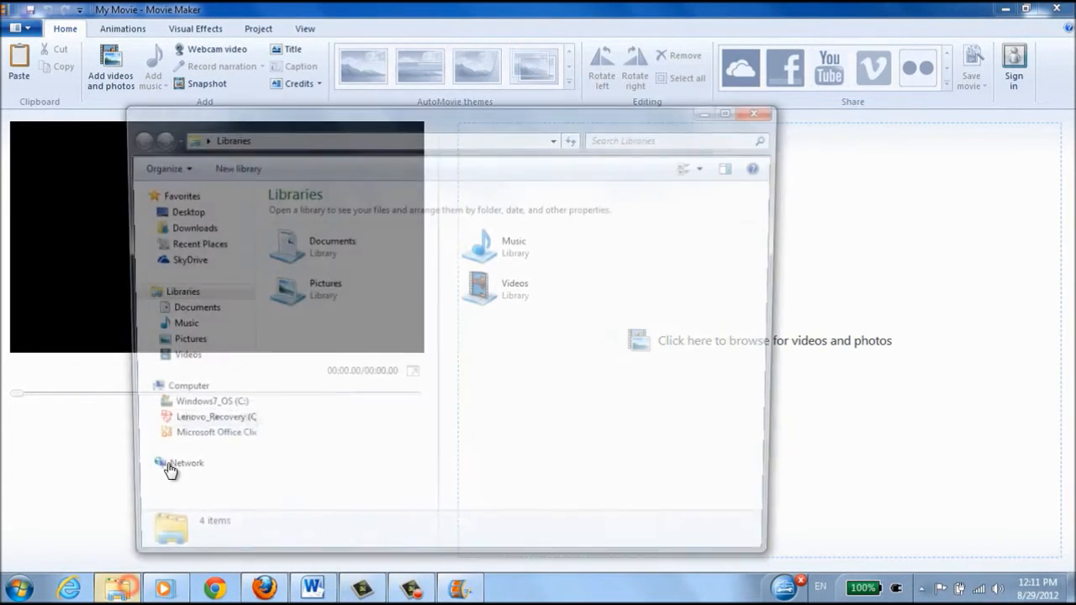
pyautogui.click(202, 409)
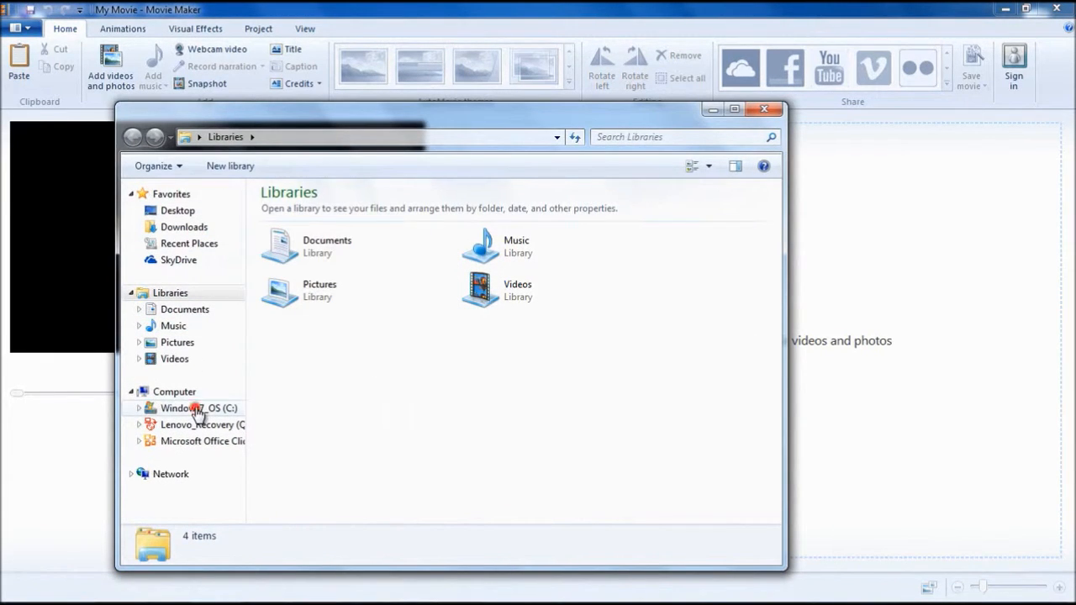
pyautogui.doubleClick(328, 375)
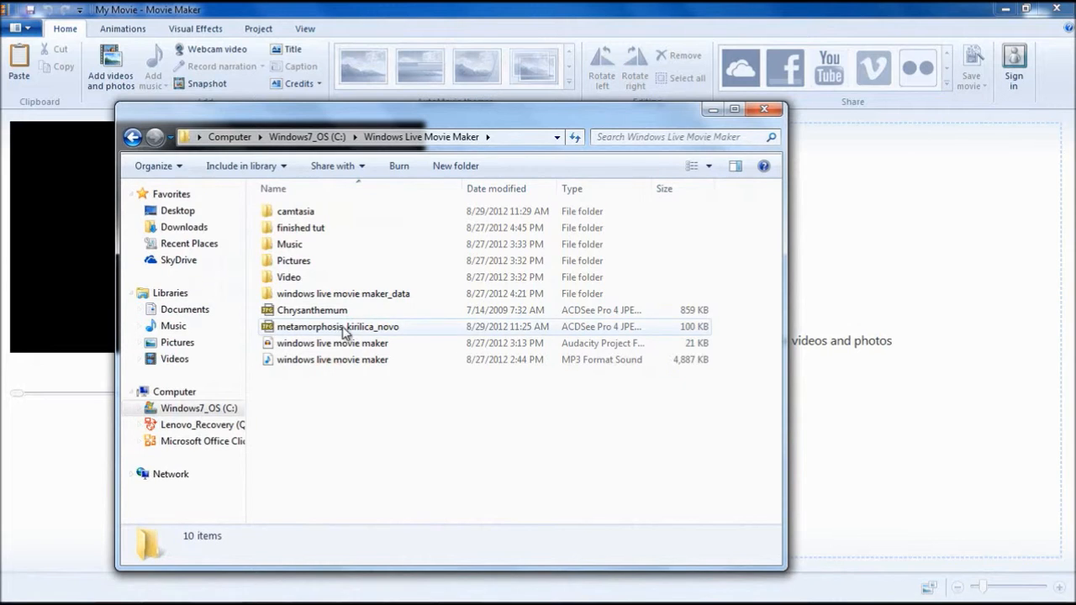
pyautogui.moveTo(313, 310); pyautogui.dragTo(748, 303)
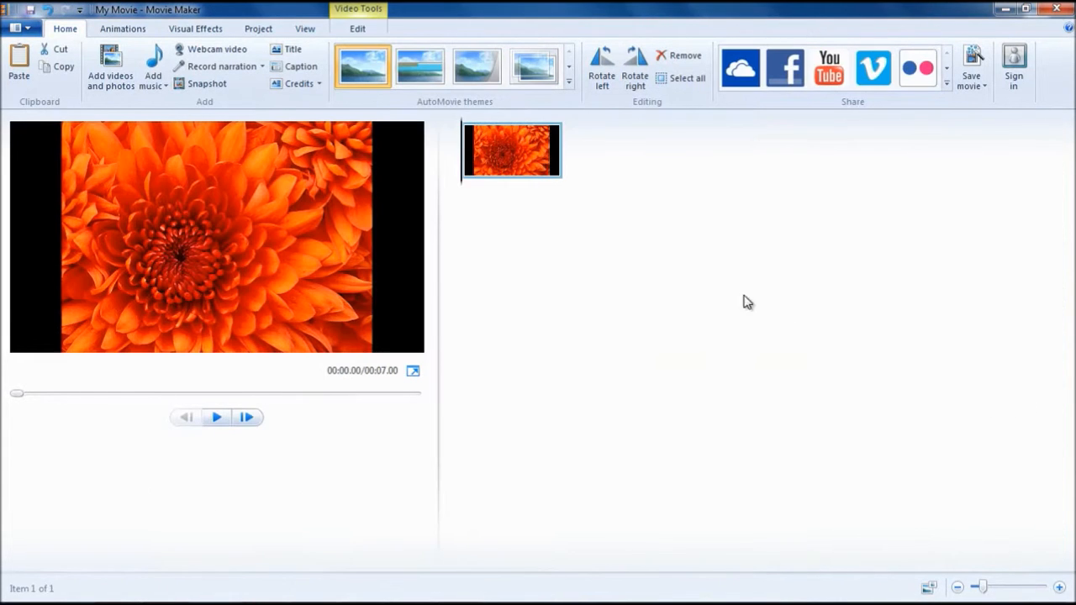
pyautogui.rightClick(525, 172)
pyautogui.click(546, 265)
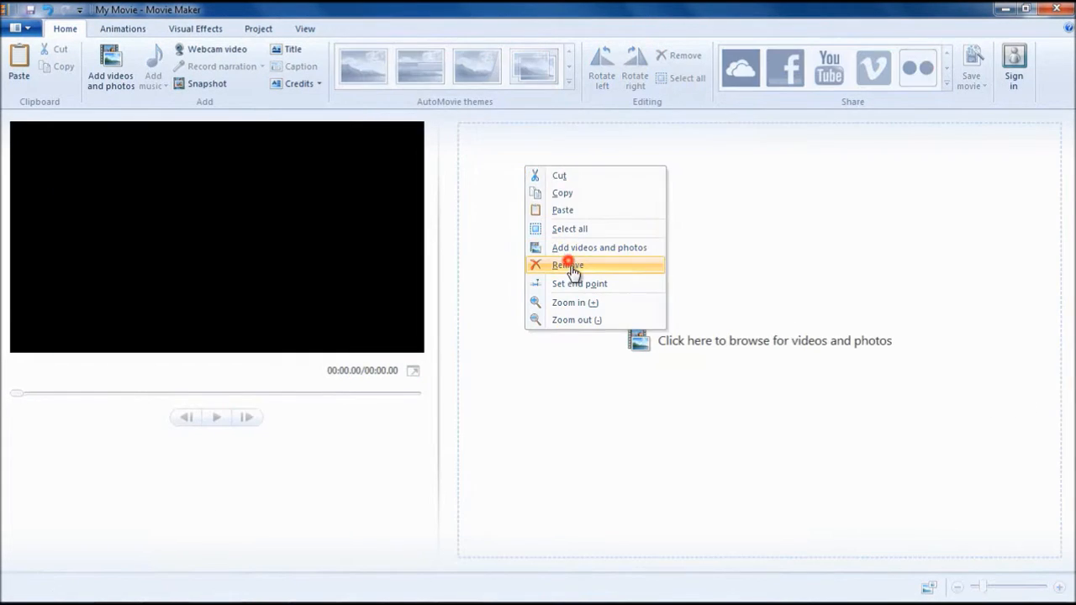
# Add all eight pictures from the Pictures folder to the project and move the playhead to the jellyfish picture.
pyautogui.click(714, 363)
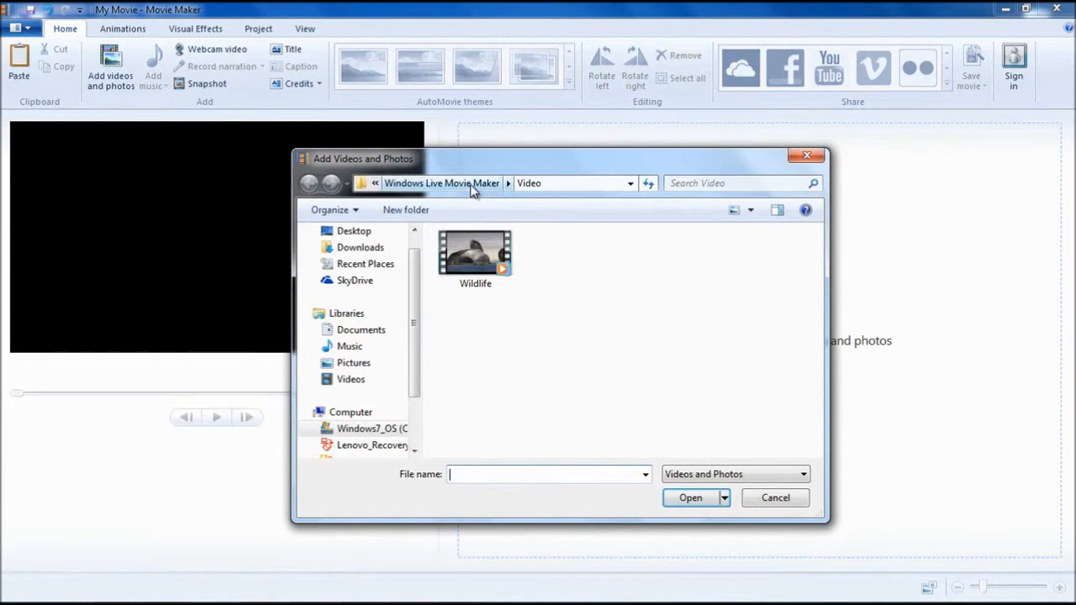
pyautogui.click(466, 183)
pyautogui.moveTo(487, 173); pyautogui.dragTo(479, 164)
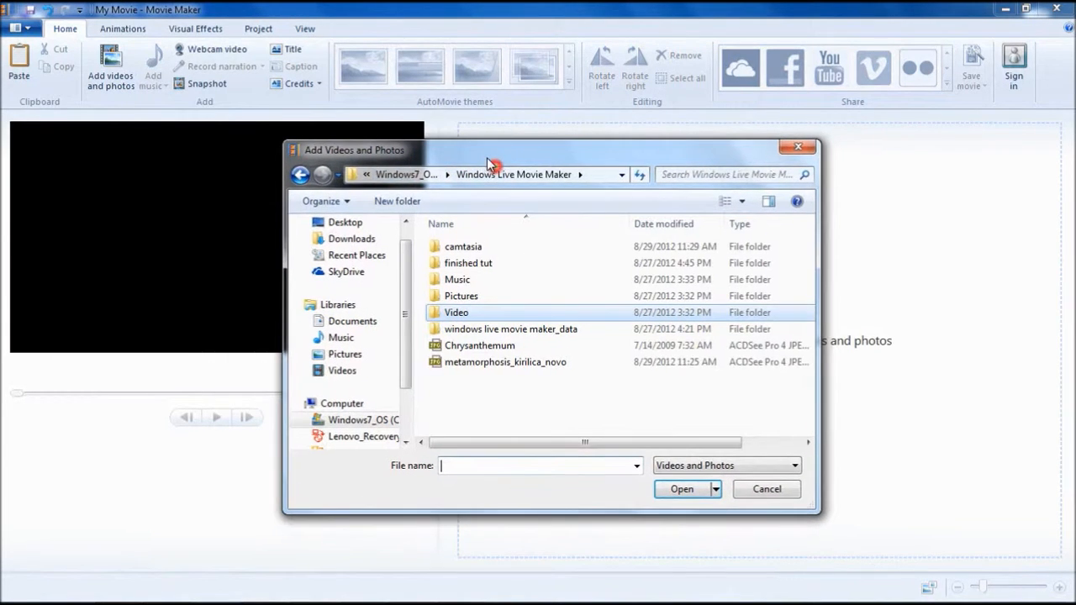
pyautogui.doubleClick(492, 296)
pyautogui.moveTo(802, 404); pyautogui.dragTo(453, 246)
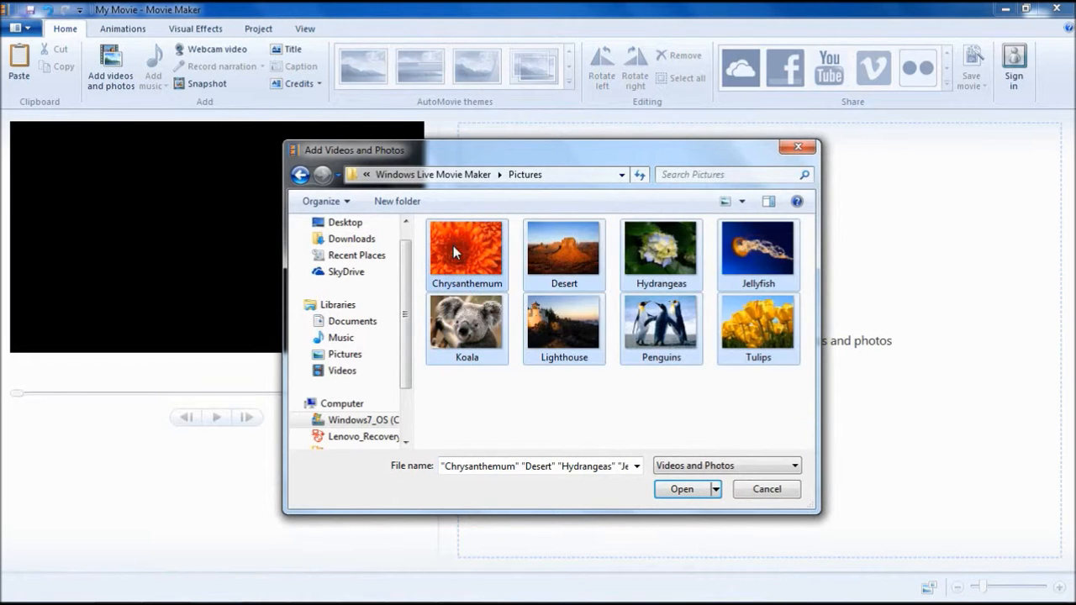
pyautogui.click(683, 490)
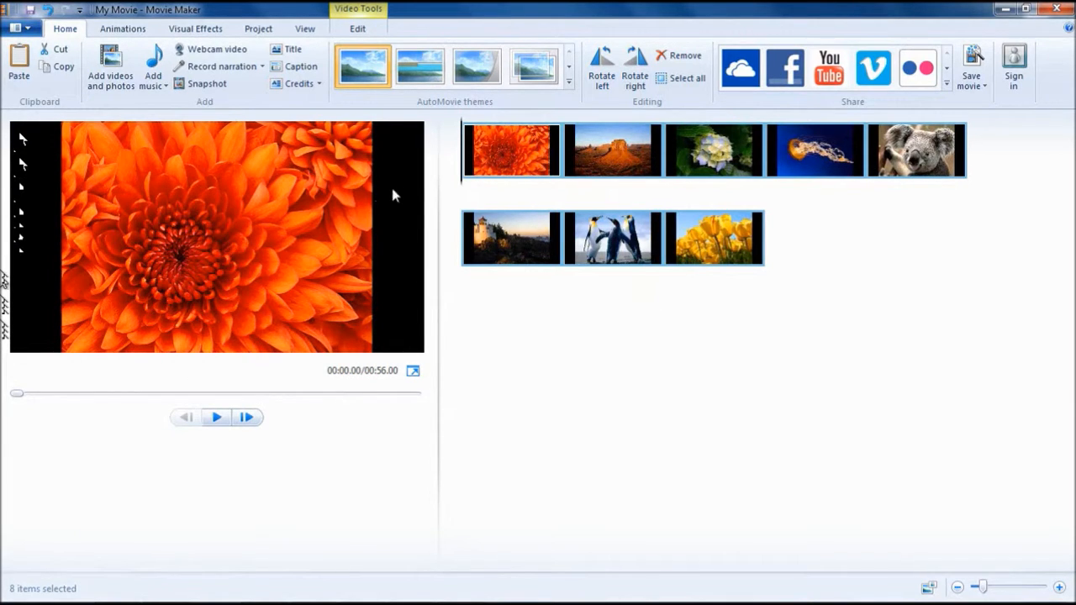
pyautogui.moveTo(462, 158); pyautogui.dragTo(771, 173)
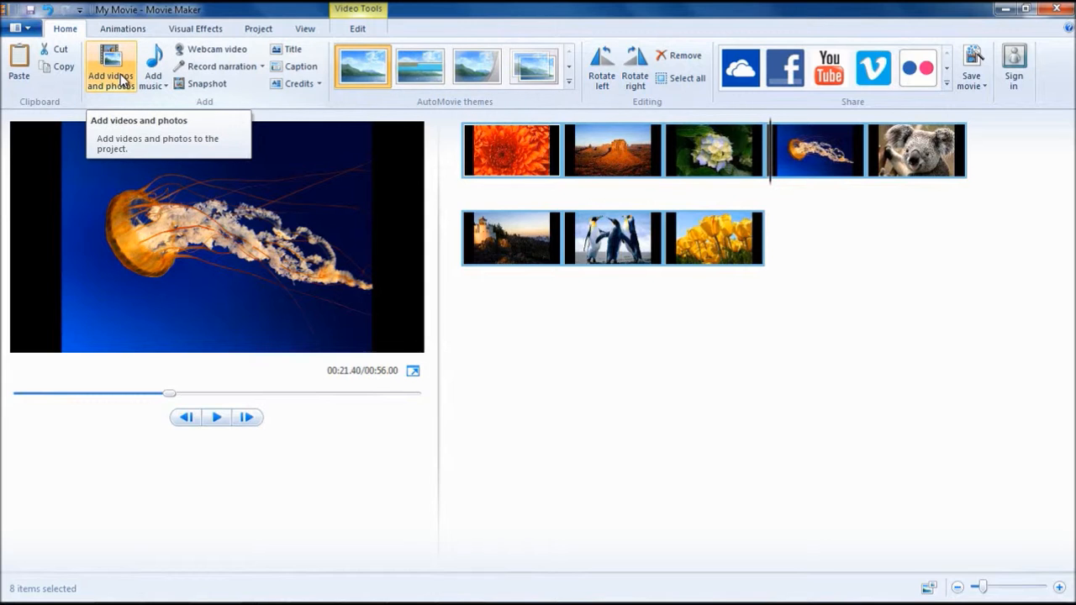
# Add the Wildlife video from the Video folder to the project.
pyautogui.click(65, 31)
pyautogui.click(111, 63)
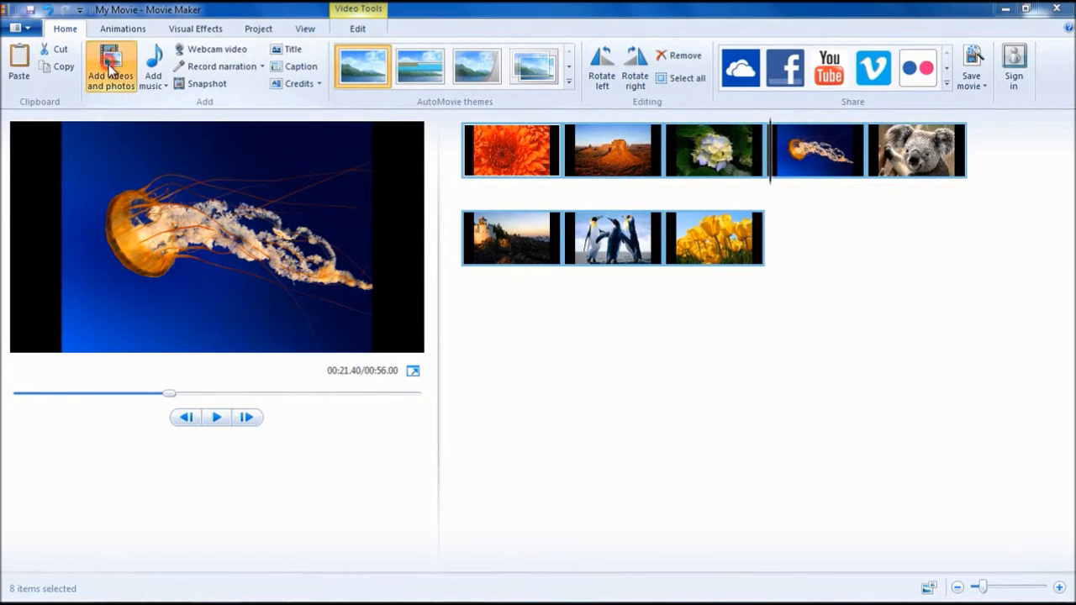
pyautogui.moveTo(473, 157); pyautogui.dragTo(492, 168)
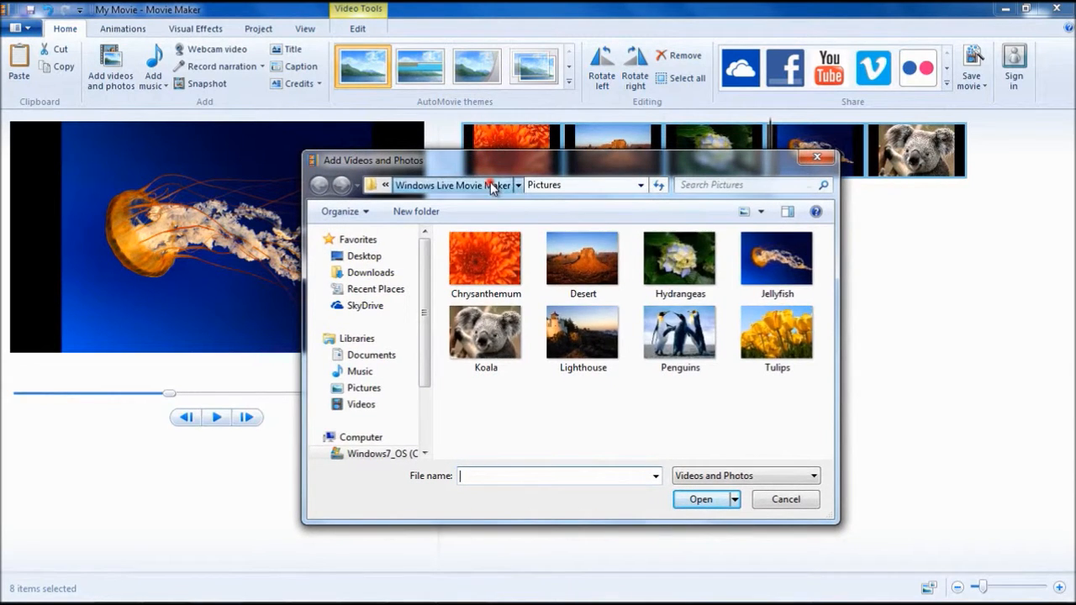
pyautogui.click(493, 181)
pyautogui.doubleClick(496, 323)
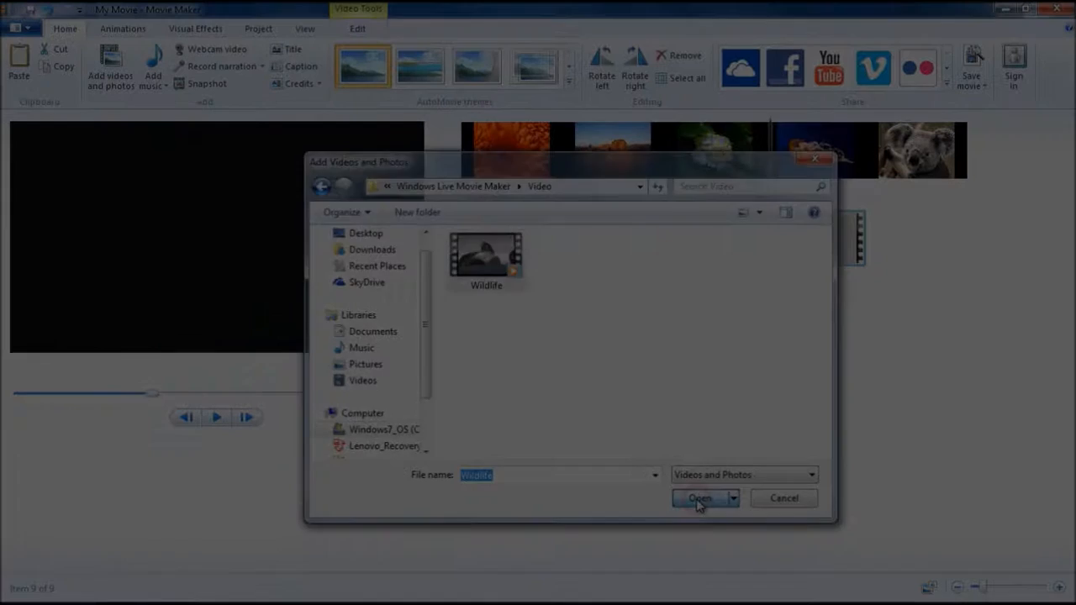
pyautogui.click(697, 570)
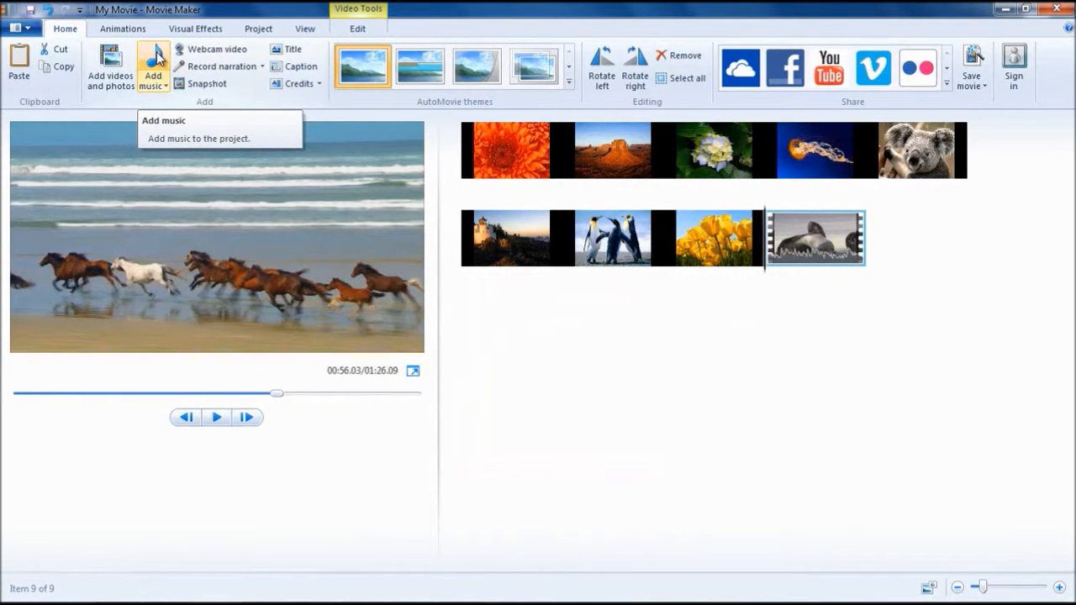
# Add the Claire de Lune track from the Music folder and move the playhead to the hydrangea picture.
pyautogui.click(155, 59)
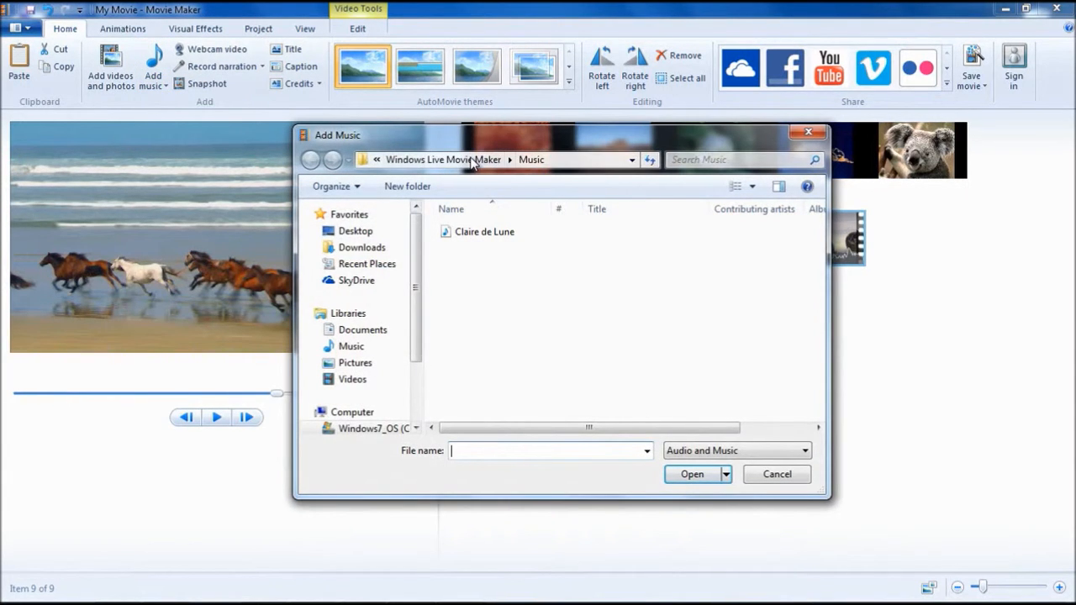
pyautogui.click(471, 160)
pyautogui.doubleClick(491, 266)
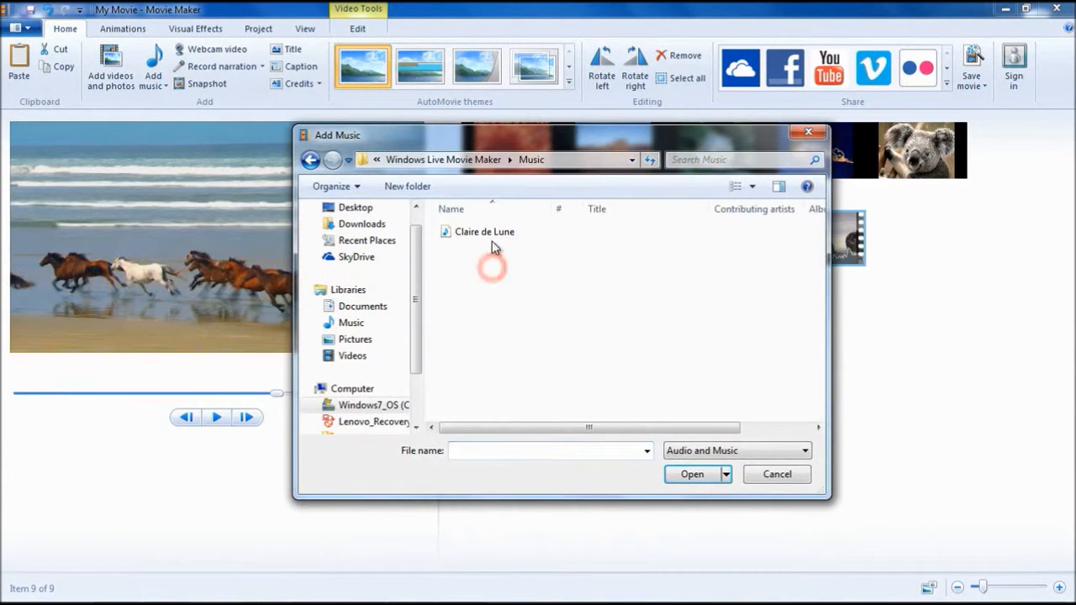
pyautogui.click(485, 232)
pyautogui.click(692, 474)
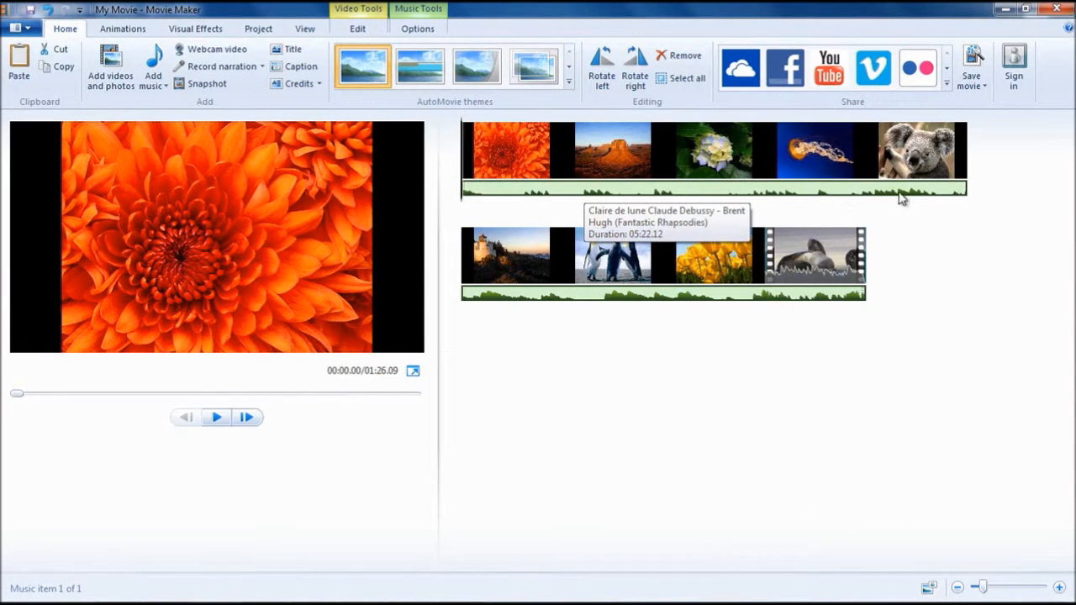
pyautogui.moveTo(461, 186); pyautogui.dragTo(710, 197)
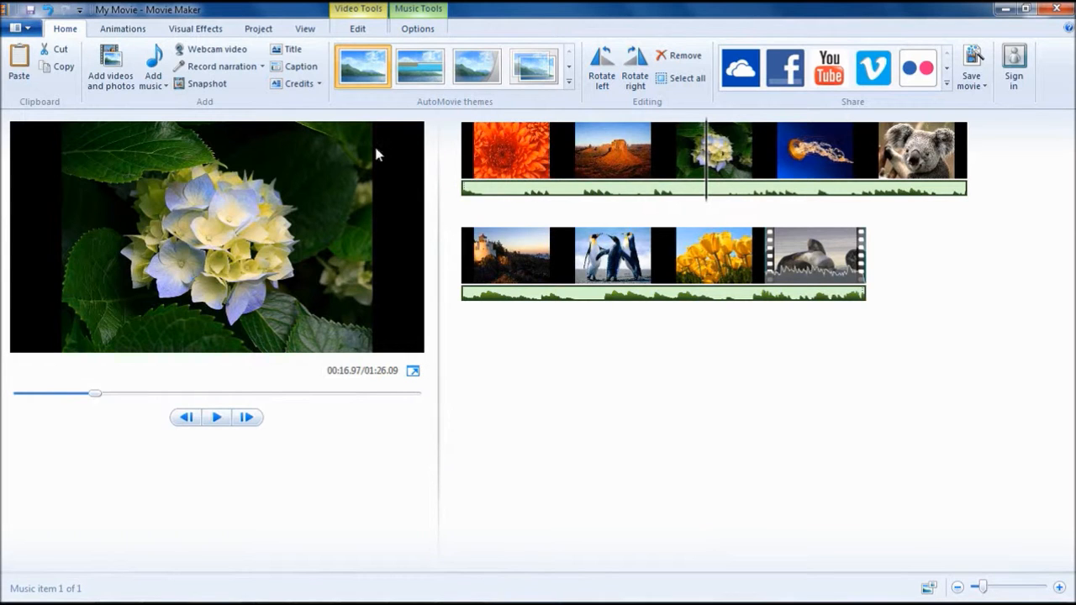
# Look over the options for adding music and preview the Fade AutoMovie theme on the movie.
pyautogui.click(160, 86)
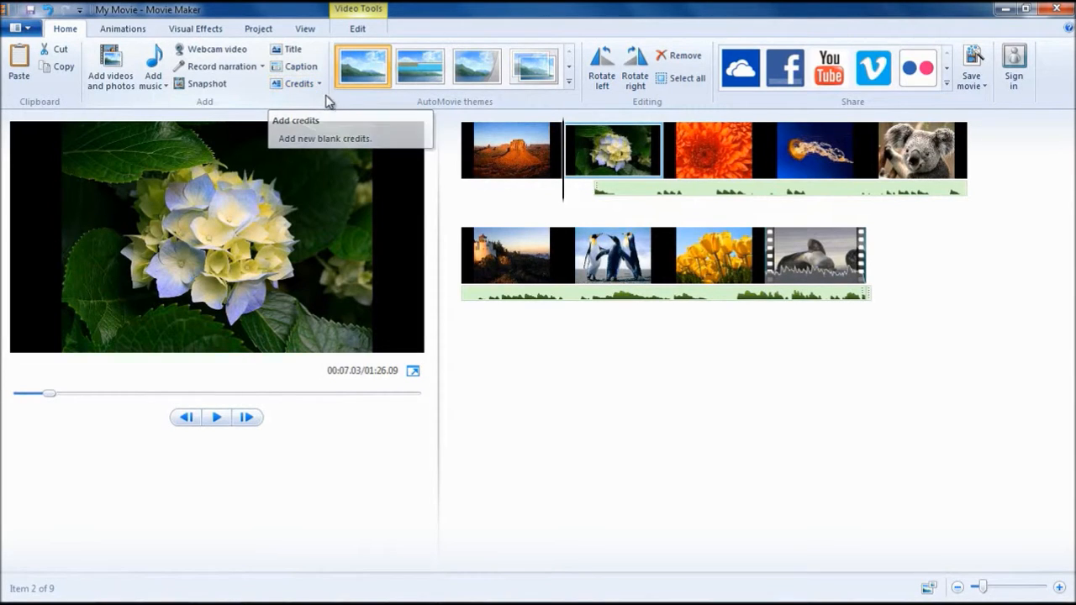
pyautogui.click(532, 76)
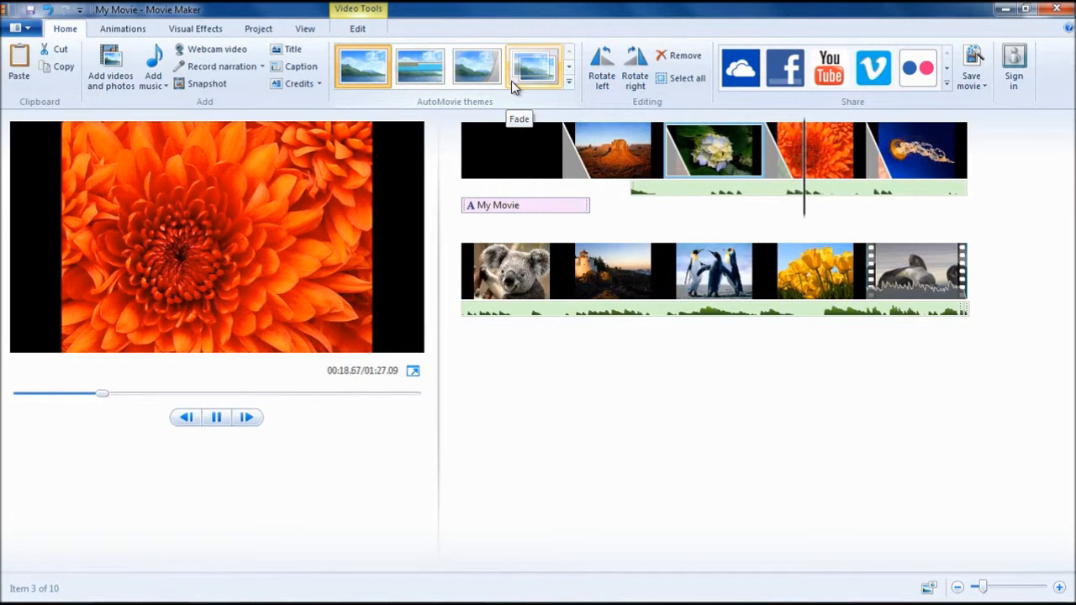
# Adjust the project's audio mix balance between the video sound and the music.
pyautogui.click(258, 30)
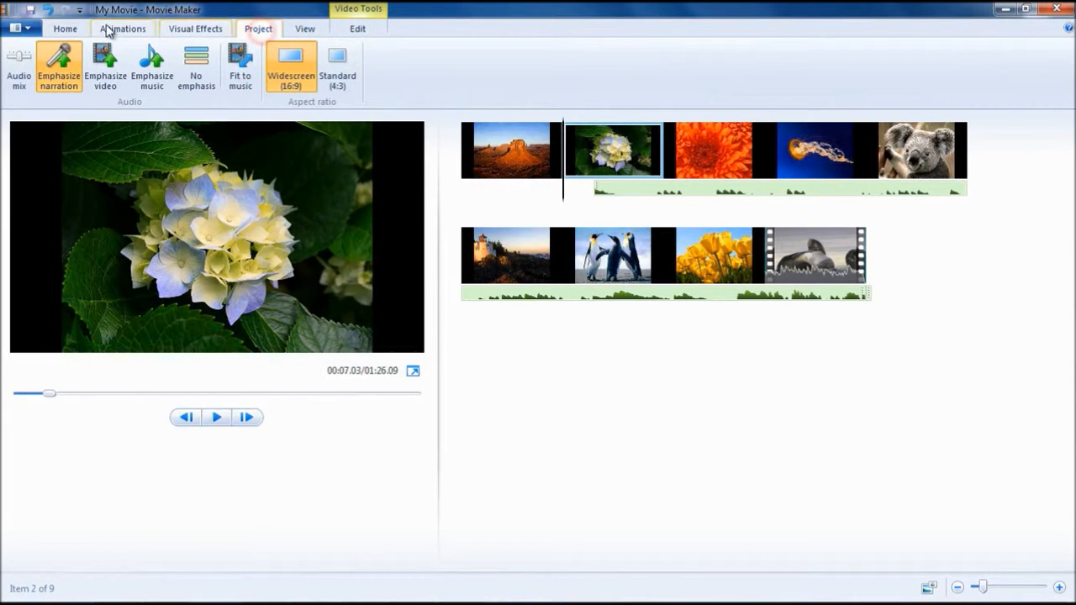
pyautogui.click(23, 74)
pyautogui.moveTo(61, 109)
pyautogui.mouseDown()
pyautogui.moveTo(84, 110)
pyautogui.moveTo(52, 115)
pyautogui.mouseUp()
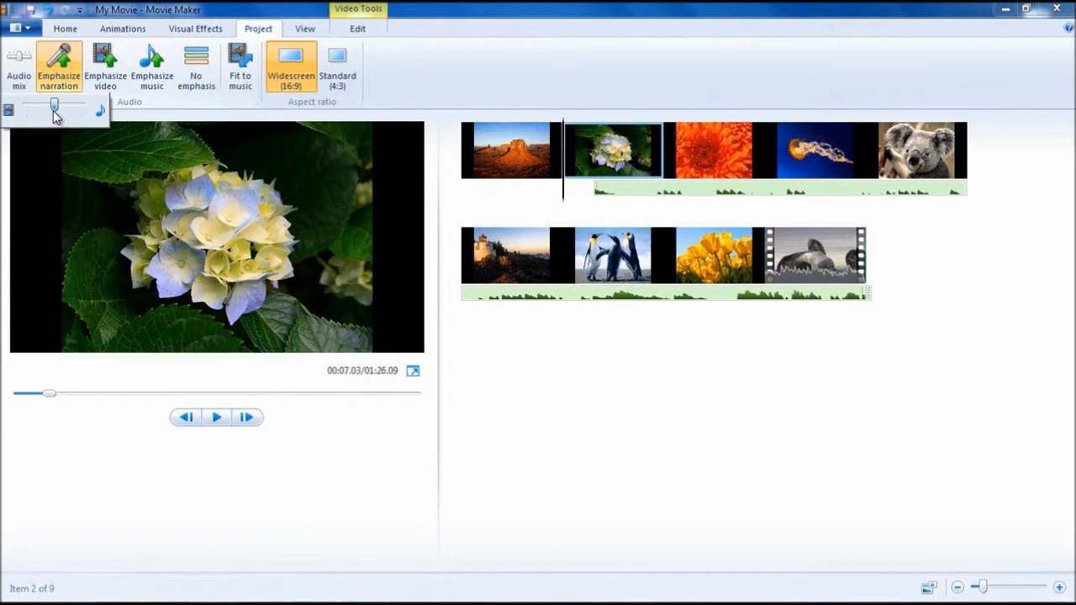
# Preview a diagonal transition and visual effects on the hydrangea picture, including Black and white and the Motions and Fades group.
pyautogui.click(127, 32)
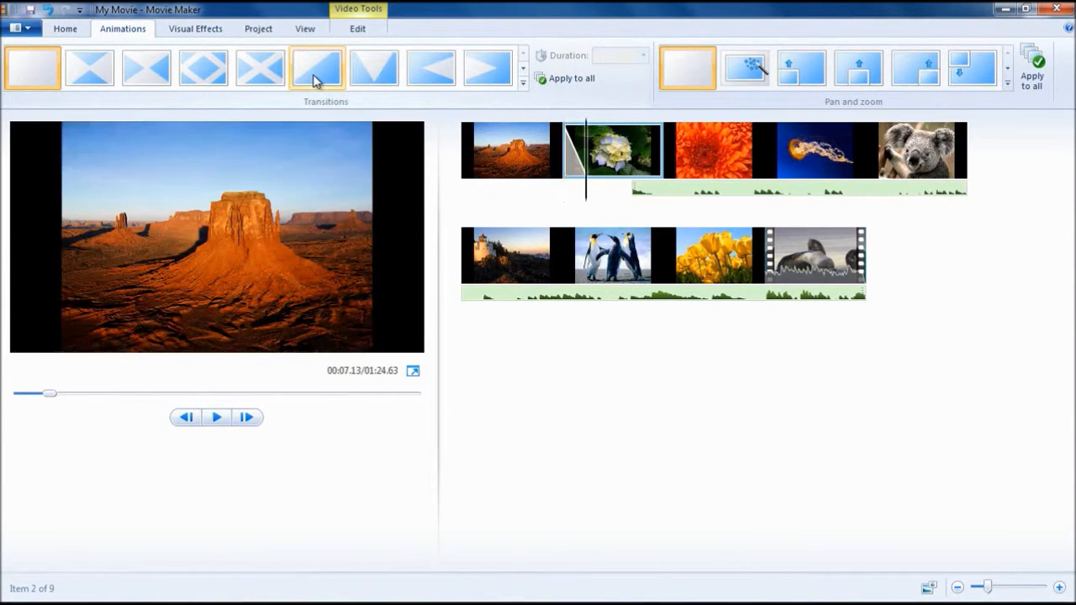
pyautogui.click(221, 35)
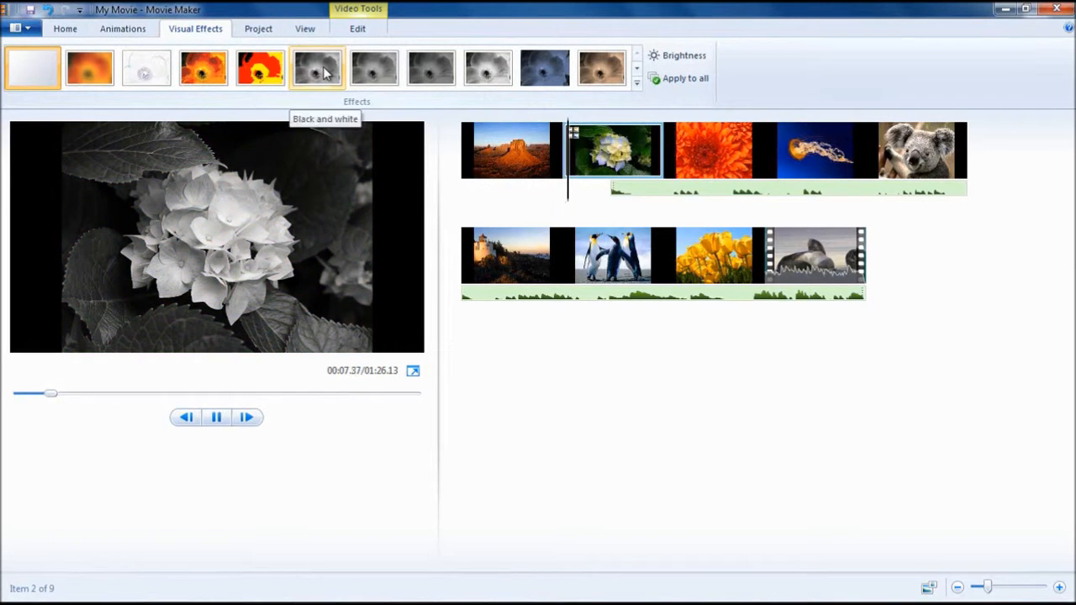
pyautogui.click(637, 84)
pyautogui.moveTo(637, 78); pyautogui.dragTo(636, 154)
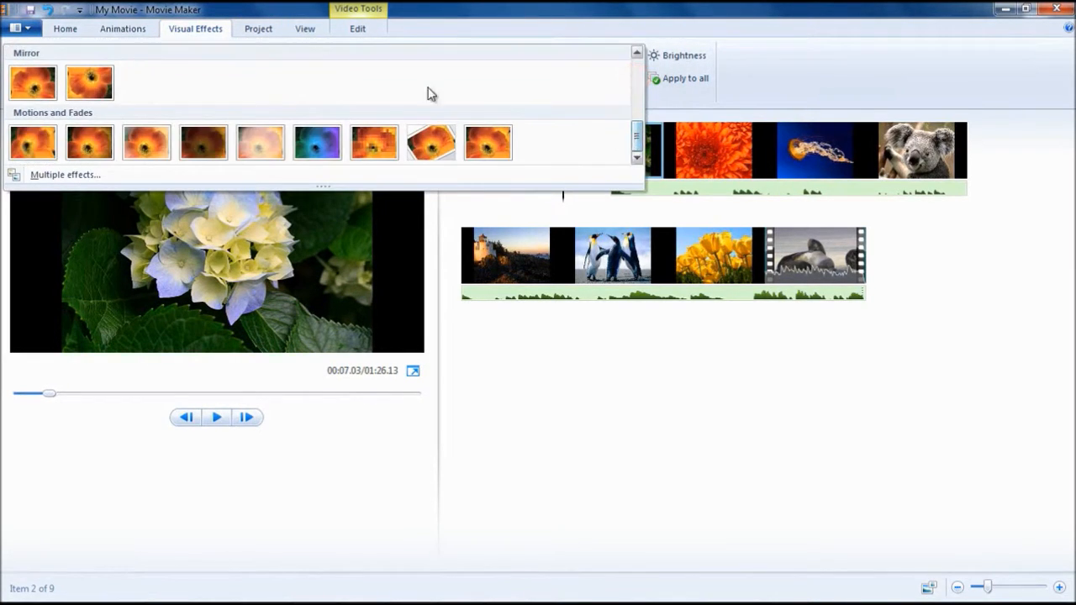
pyautogui.click(164, 147)
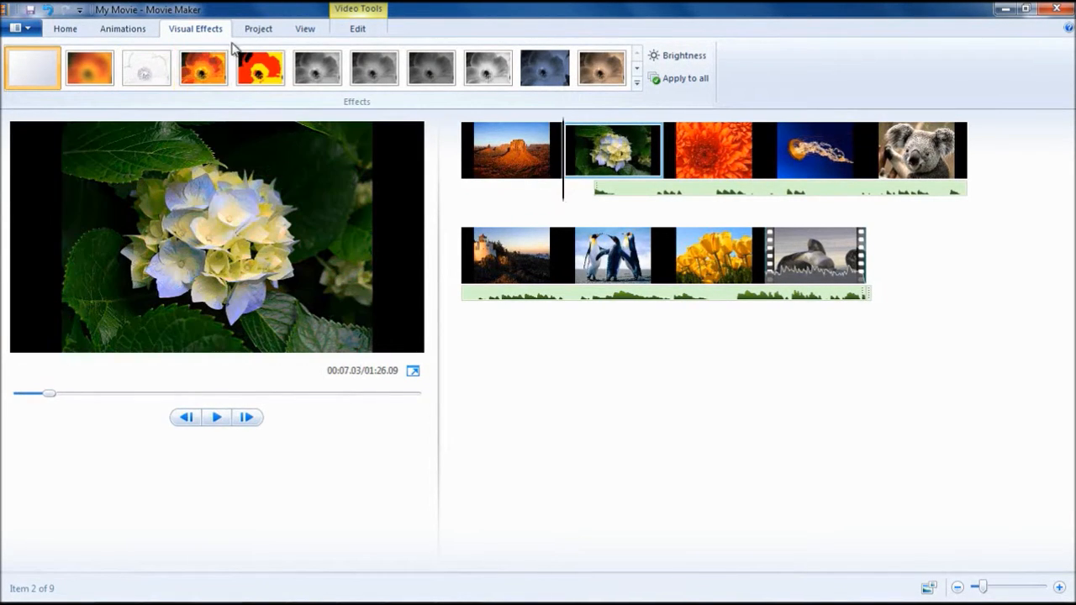
# Try the extra small and medium thumbnail sizes, and set the storyboard thumbnails to extra large icons.
pyautogui.click(261, 31)
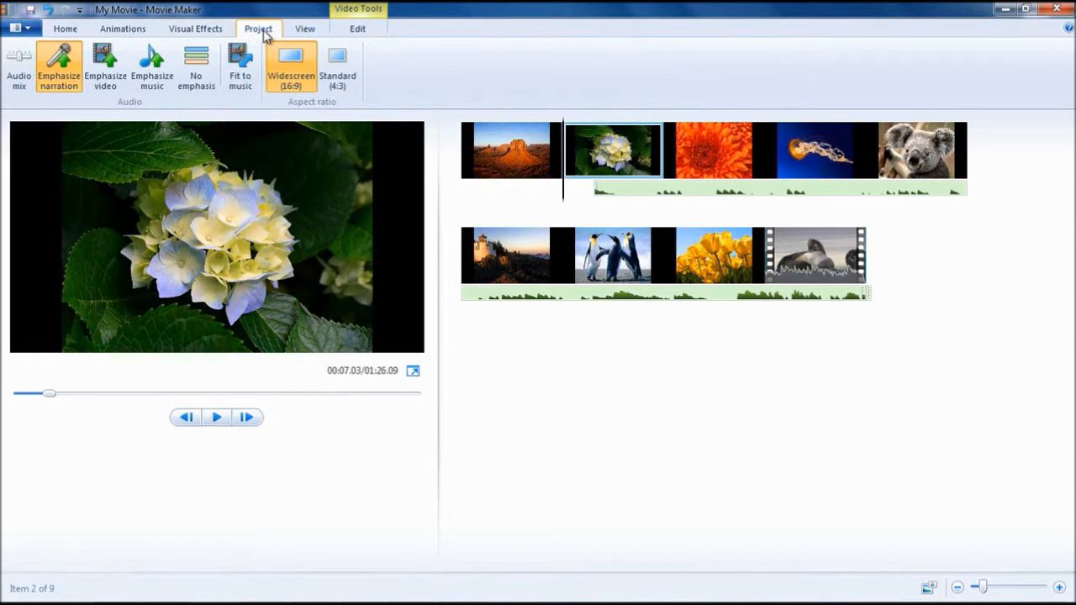
pyautogui.click(302, 31)
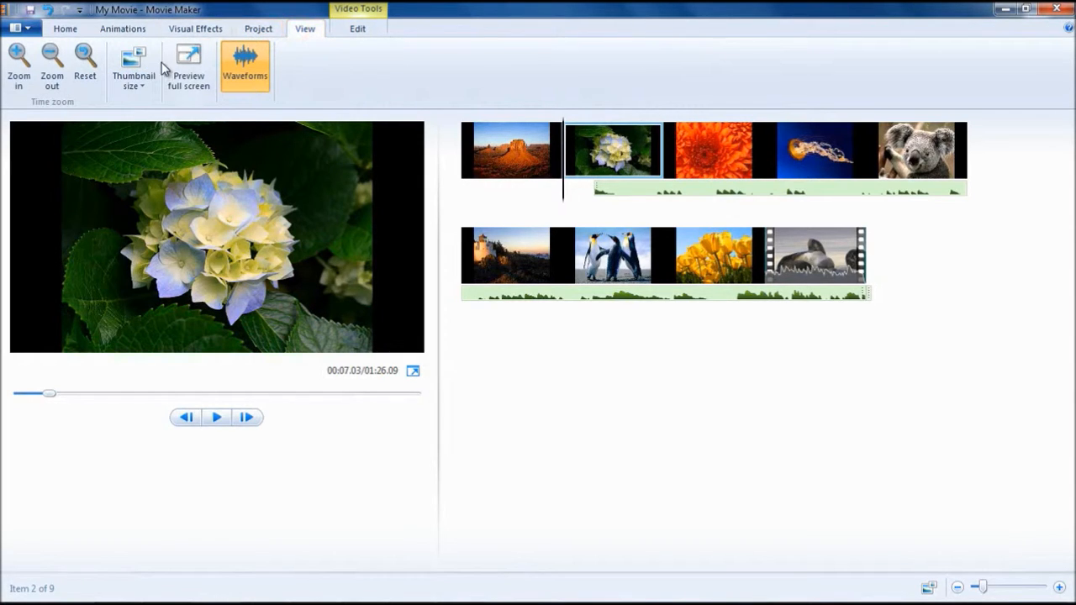
pyautogui.click(146, 83)
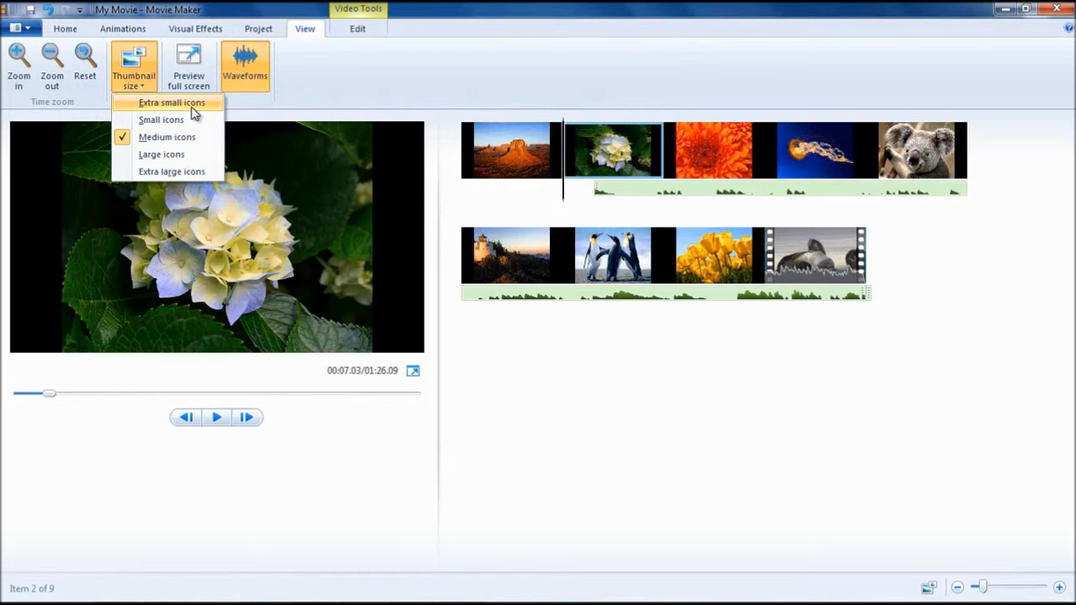
pyautogui.click(192, 105)
pyautogui.click(137, 85)
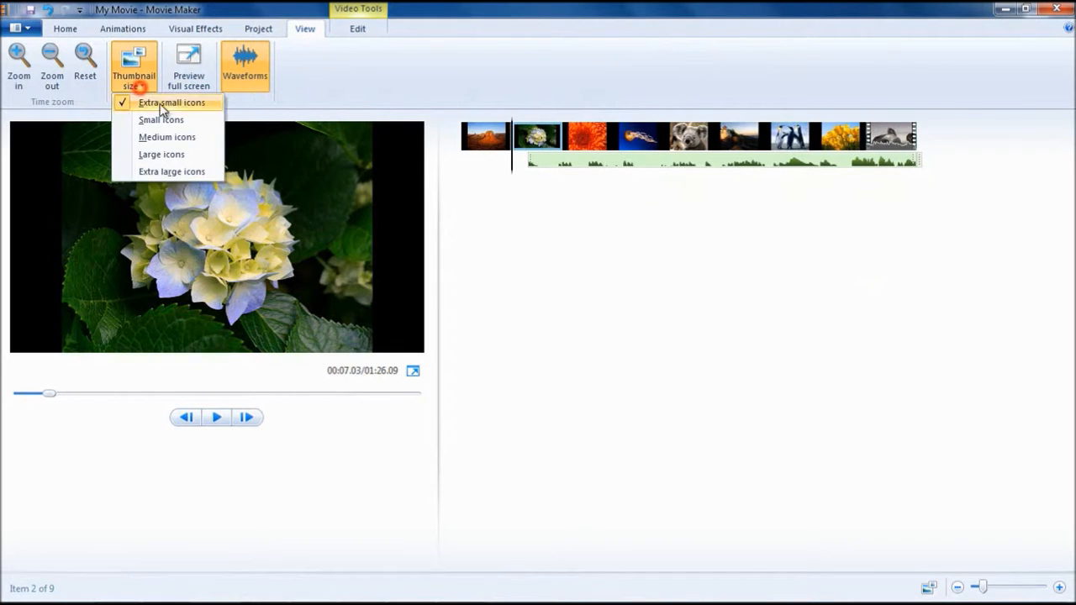
pyautogui.click(171, 139)
pyautogui.click(137, 84)
pyautogui.click(171, 173)
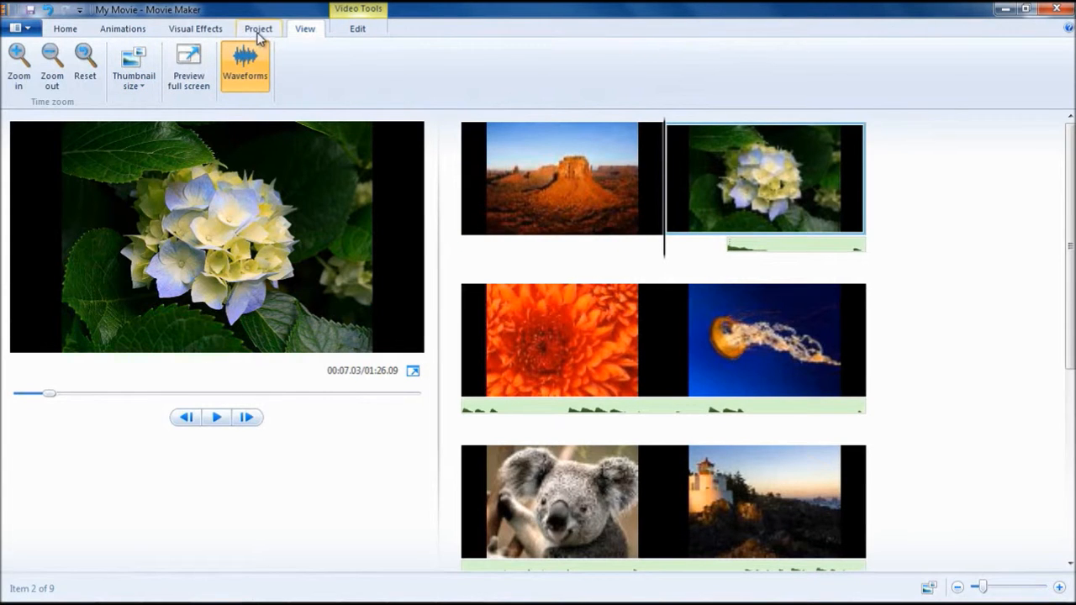
# Try the Standard (4:3) aspect ratio and return the project to Widescreen (16:9).
pyautogui.click(259, 30)
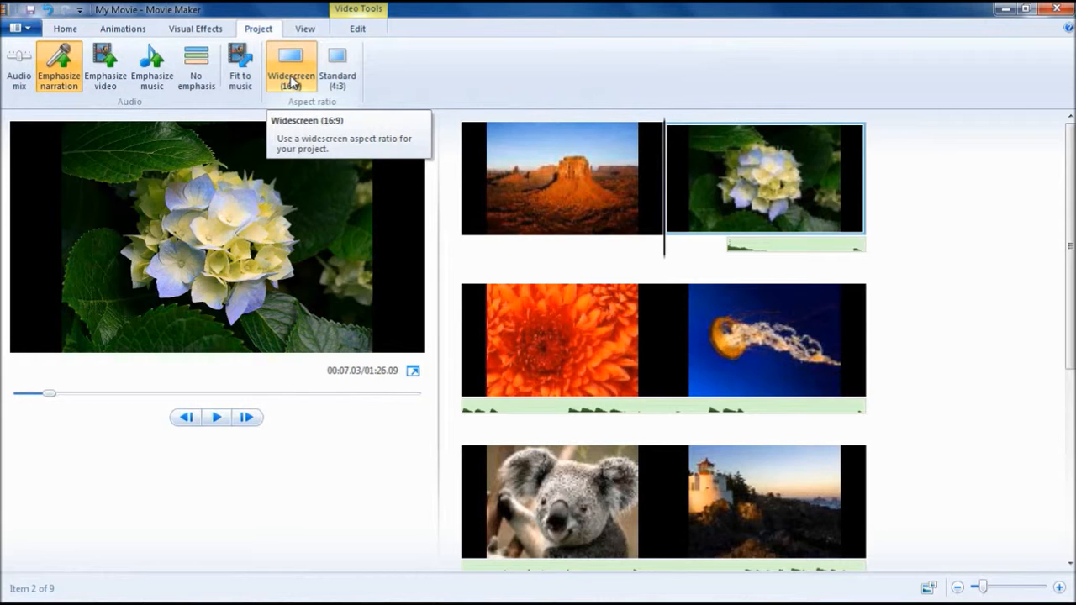
pyautogui.click(337, 71)
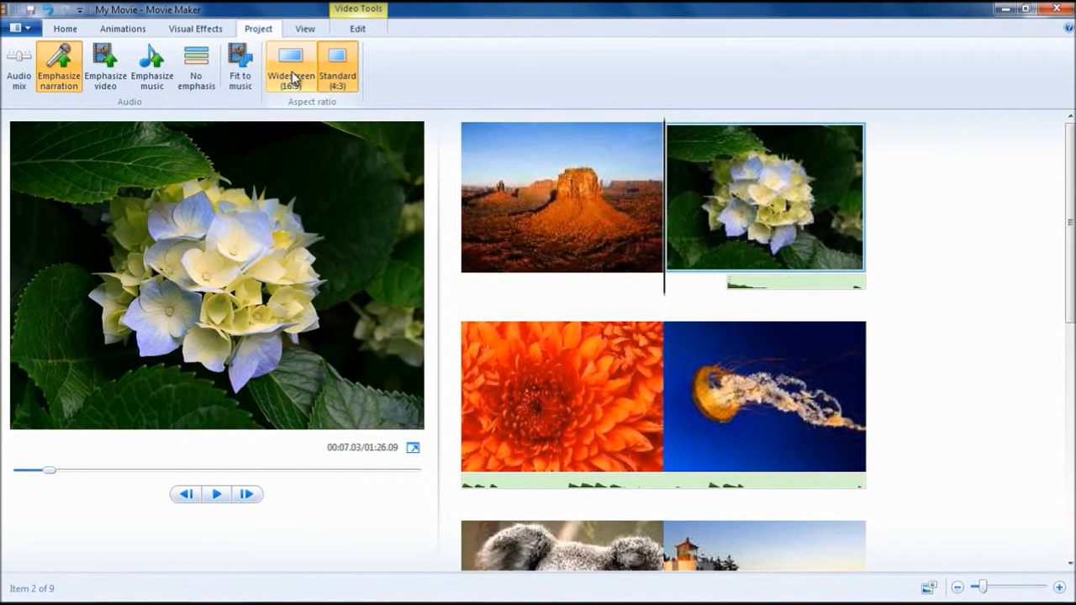
pyautogui.click(292, 74)
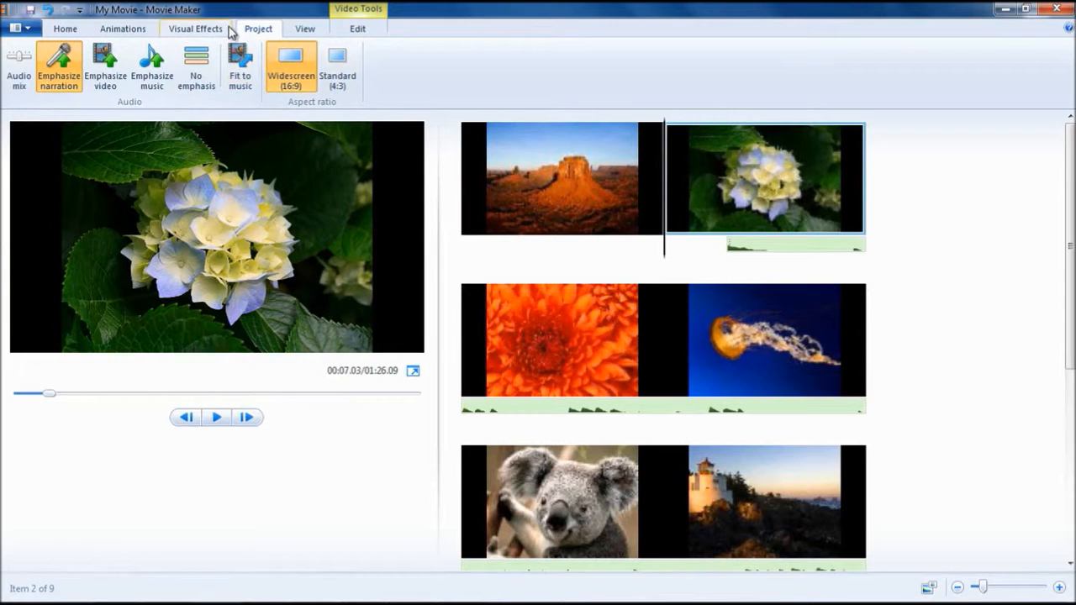
# Trim the video clip at the end of the storyboard to start at 2.61 s and end at 19.61 s, and save the trim.
pyautogui.click(371, 14)
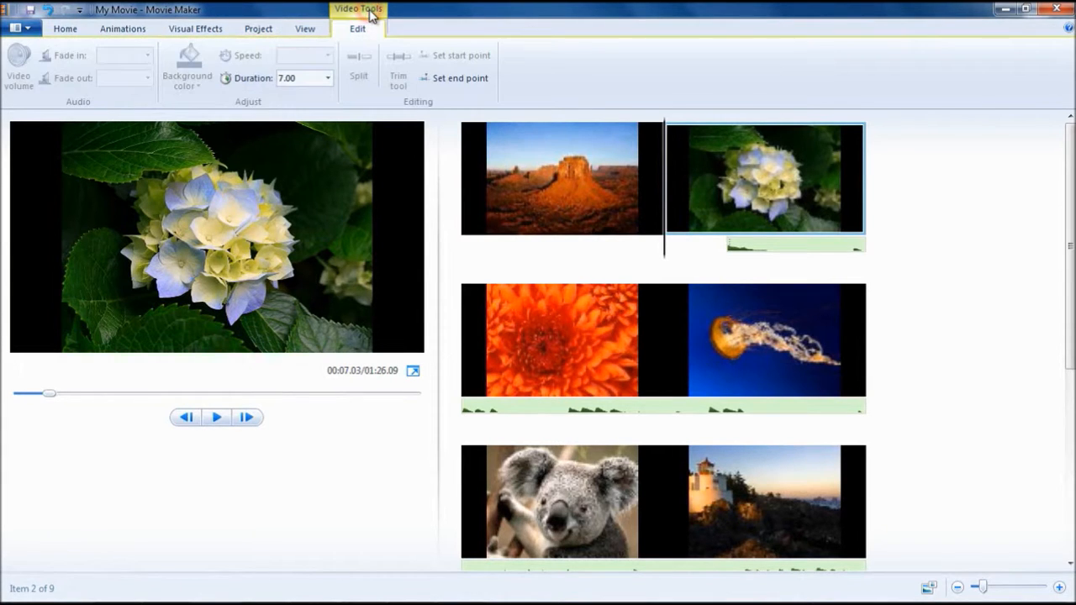
pyautogui.scroll(-3, 1061, 307)
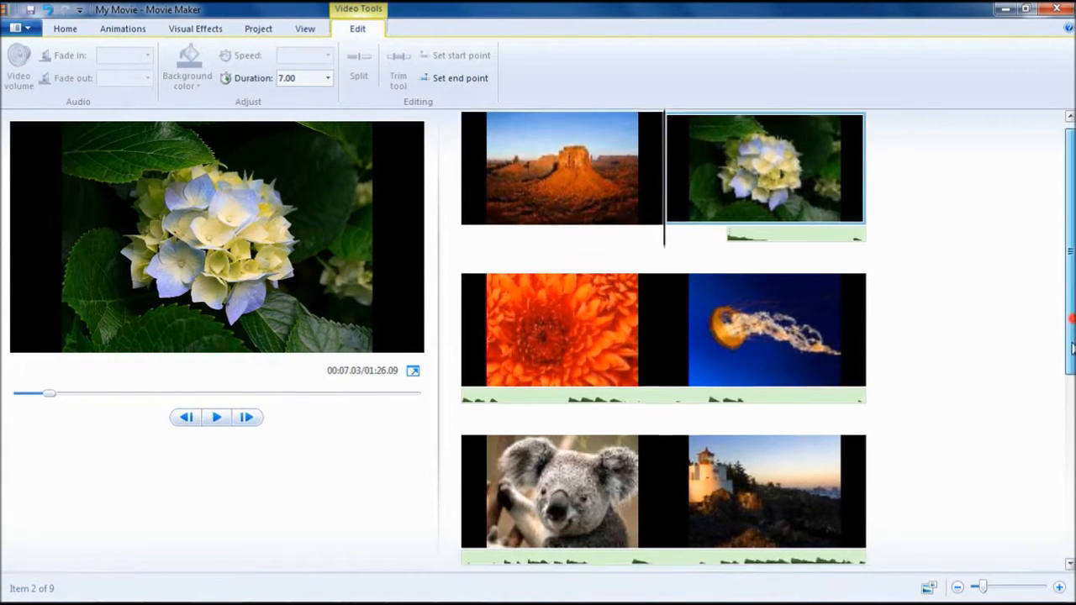
pyautogui.scroll(-2, 1066, 320)
pyautogui.click(545, 498)
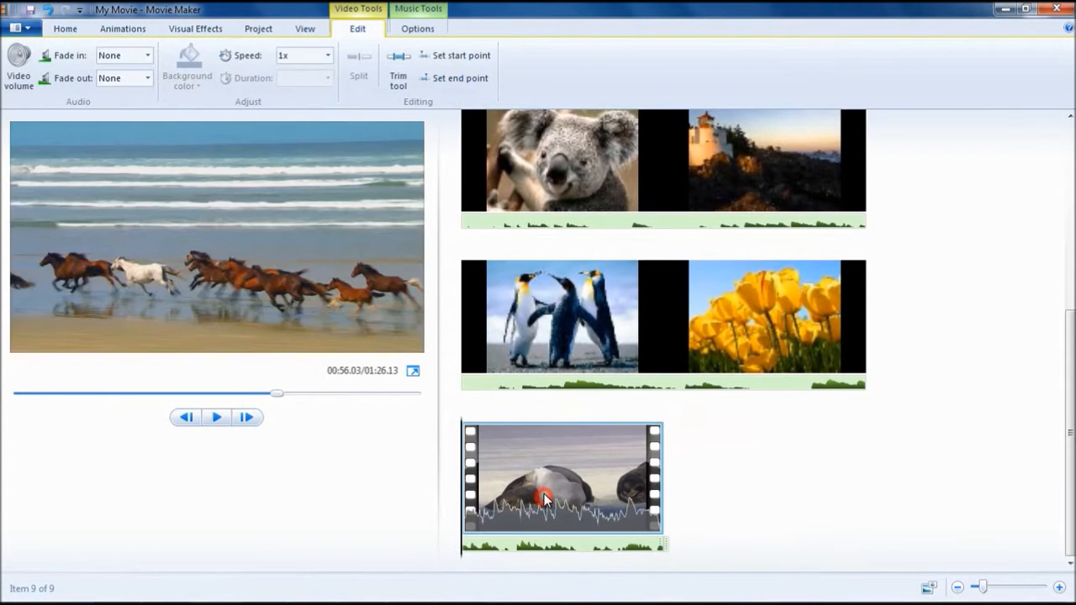
pyautogui.moveTo(465, 486); pyautogui.dragTo(528, 484)
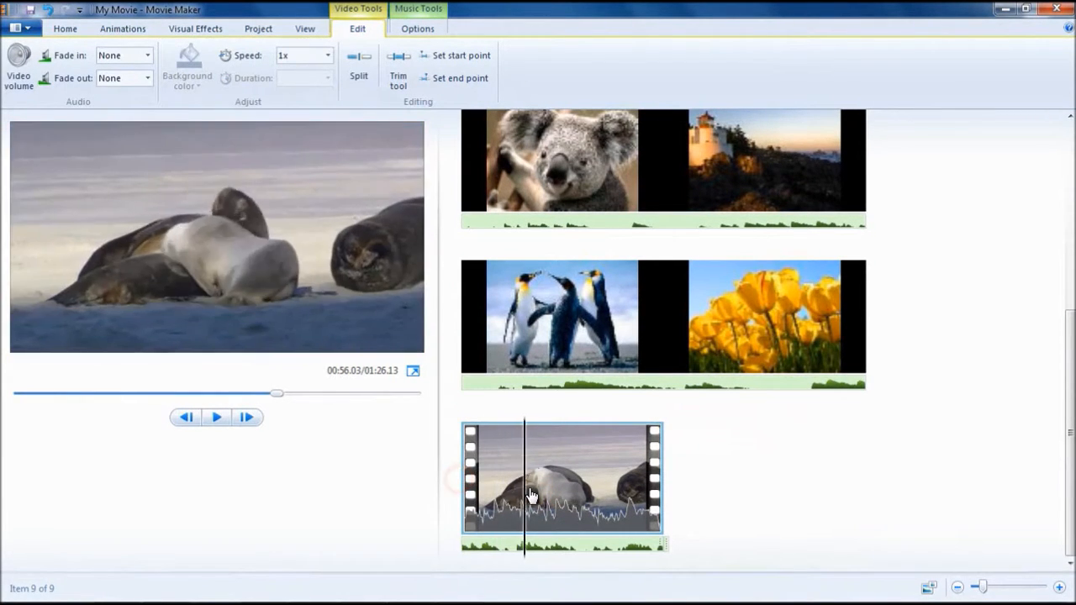
pyautogui.click(398, 80)
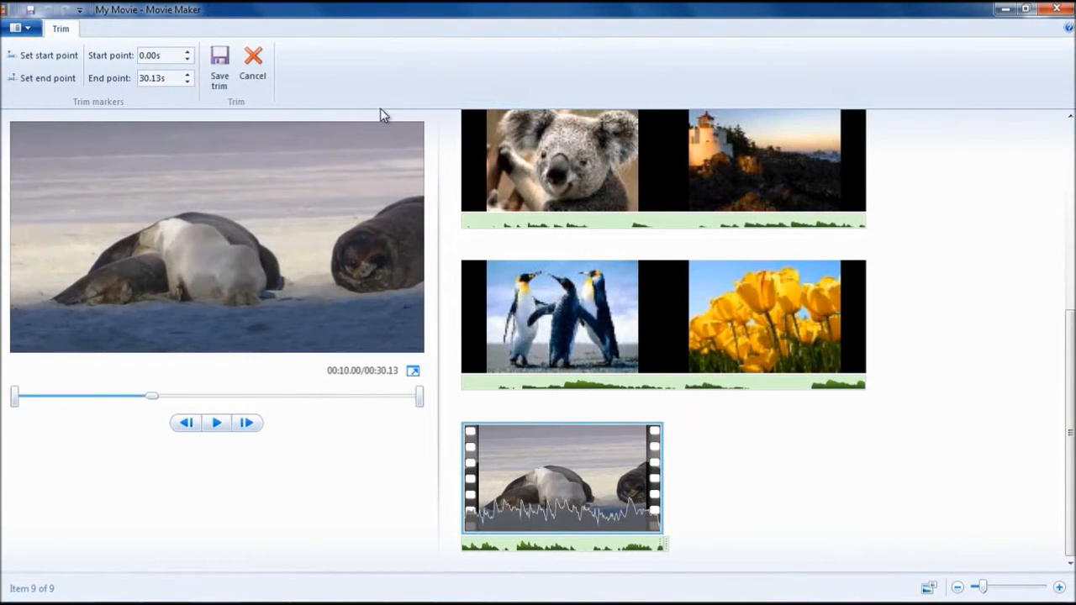
pyautogui.moveTo(419, 397); pyautogui.dragTo(288, 405)
pyautogui.moveTo(15, 397); pyautogui.dragTo(48, 393)
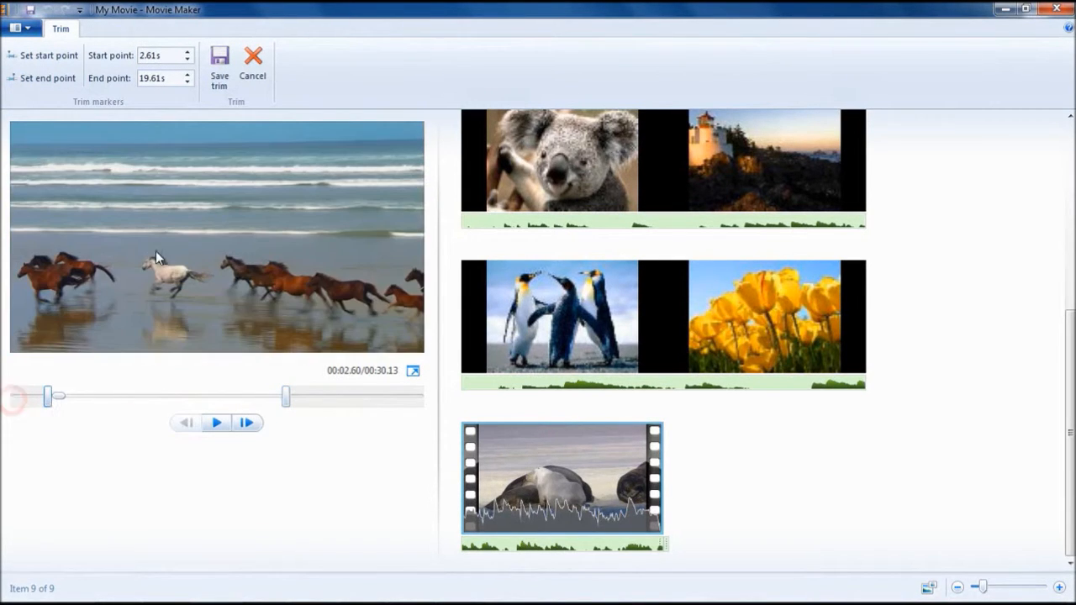
pyautogui.click(222, 77)
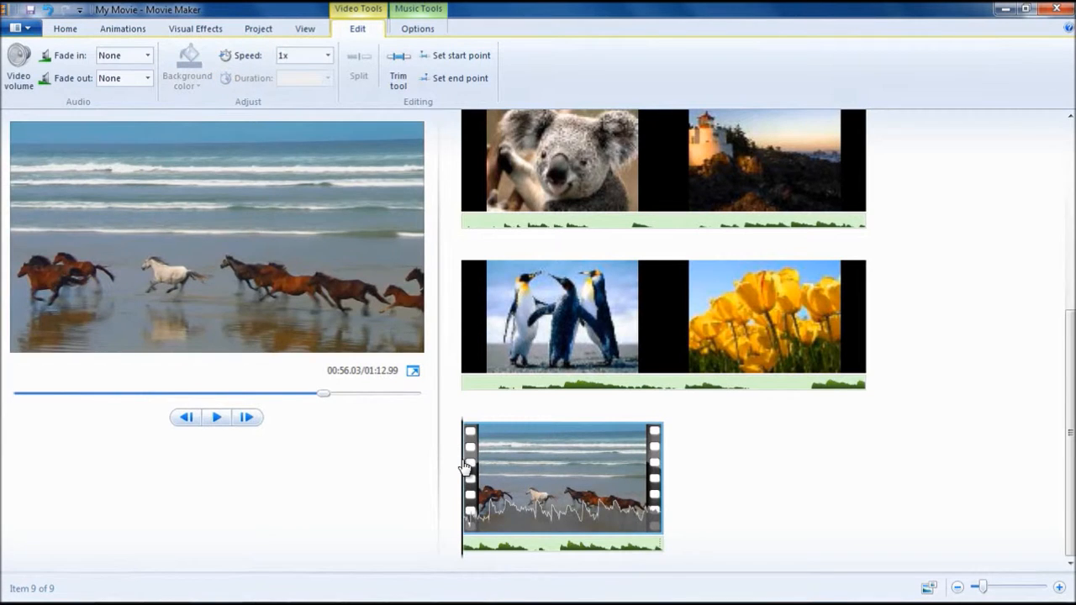
# Split the trimmed video clip in two and place its horse section directly after the koala picture.
pyautogui.moveTo(465, 468); pyautogui.dragTo(660, 193)
pyautogui.click(357, 59)
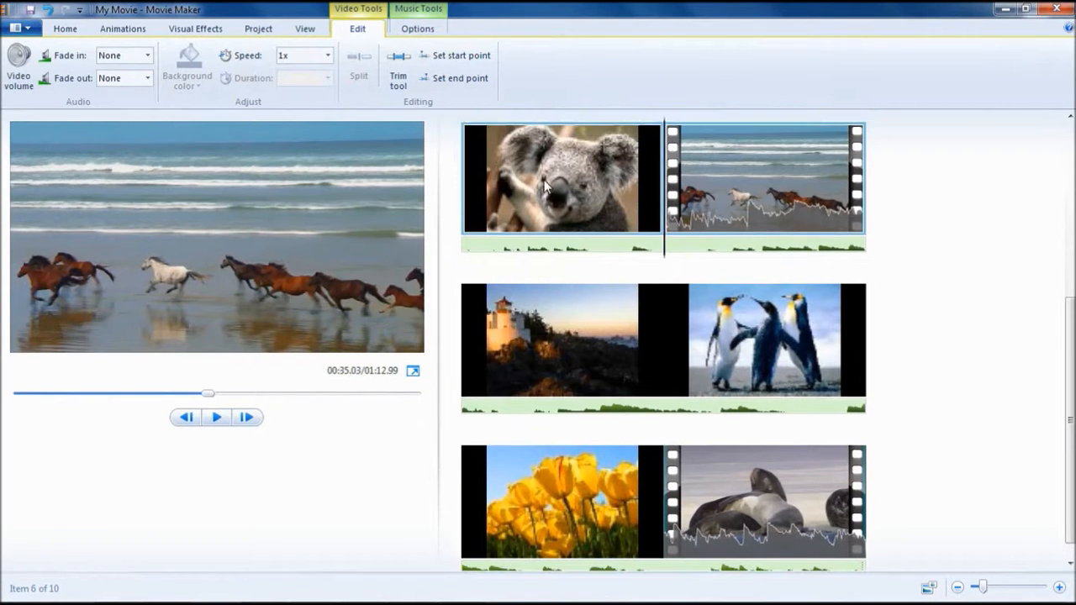
# Shrink the storyboard thumbnails so that the whole movie fits in a single row.
pyautogui.click(303, 29)
pyautogui.click(135, 78)
pyautogui.click(155, 102)
# Split the music after the orange flower picture, at about 20.43 s, and move the second part to the start of the movie.
pyautogui.click(702, 168)
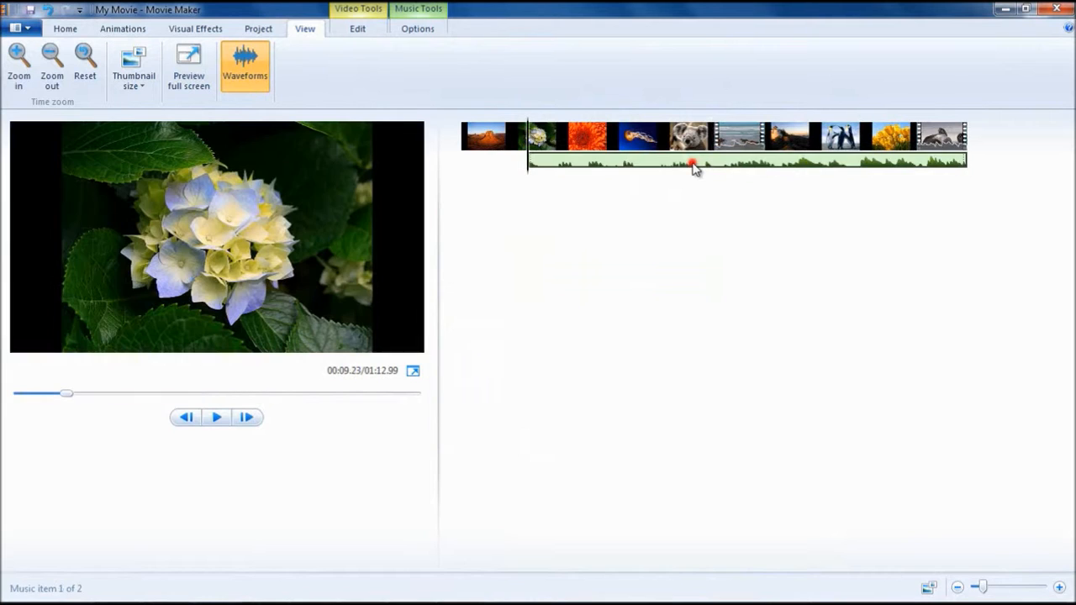
pyautogui.click(530, 160)
pyautogui.click(609, 165)
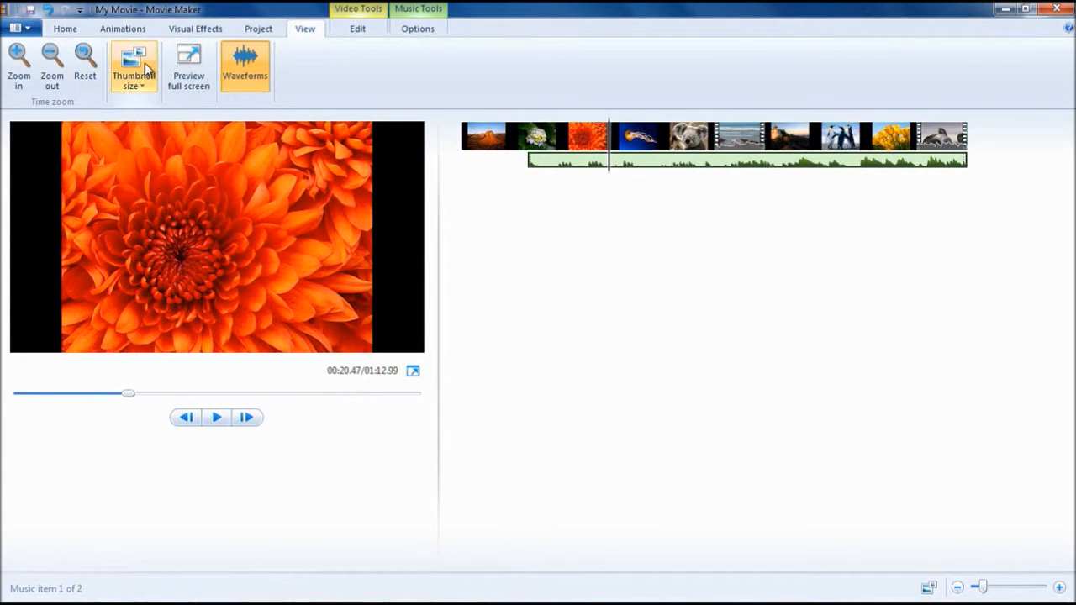
pyautogui.click(421, 17)
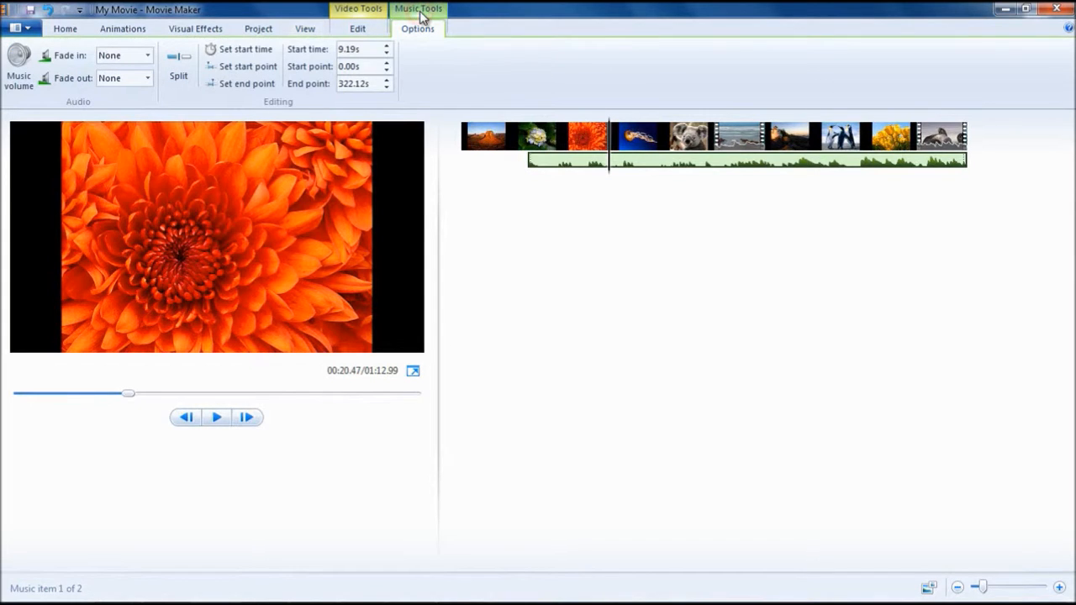
pyautogui.click(177, 64)
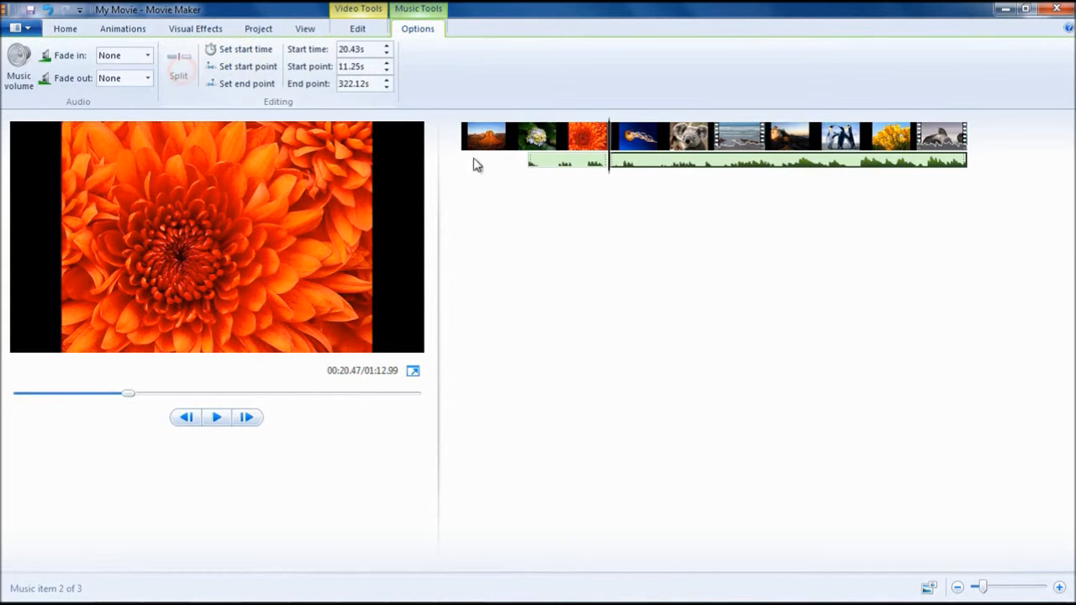
pyautogui.moveTo(646, 170); pyautogui.dragTo(470, 166)
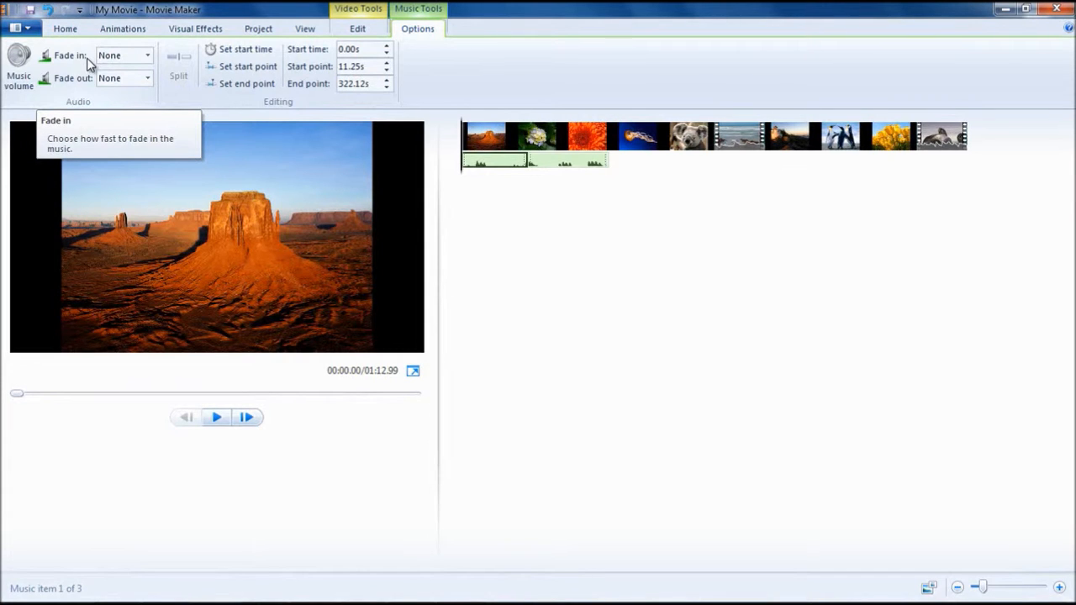
# Examine the fade-in and fade-out speed choices for the first music part without changing them.
pyautogui.click(148, 56)
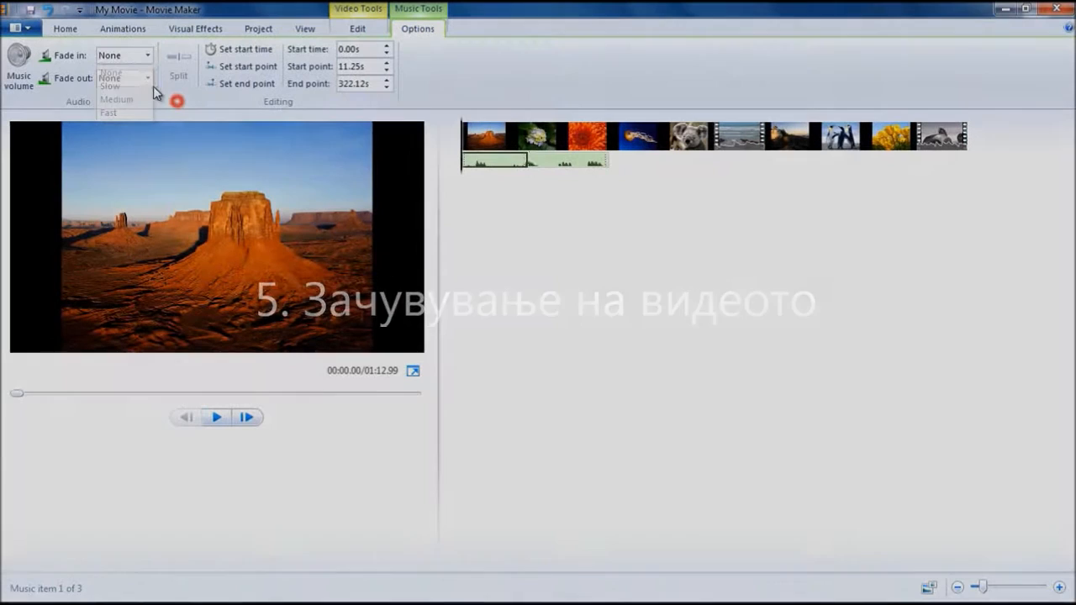
pyautogui.click(148, 78)
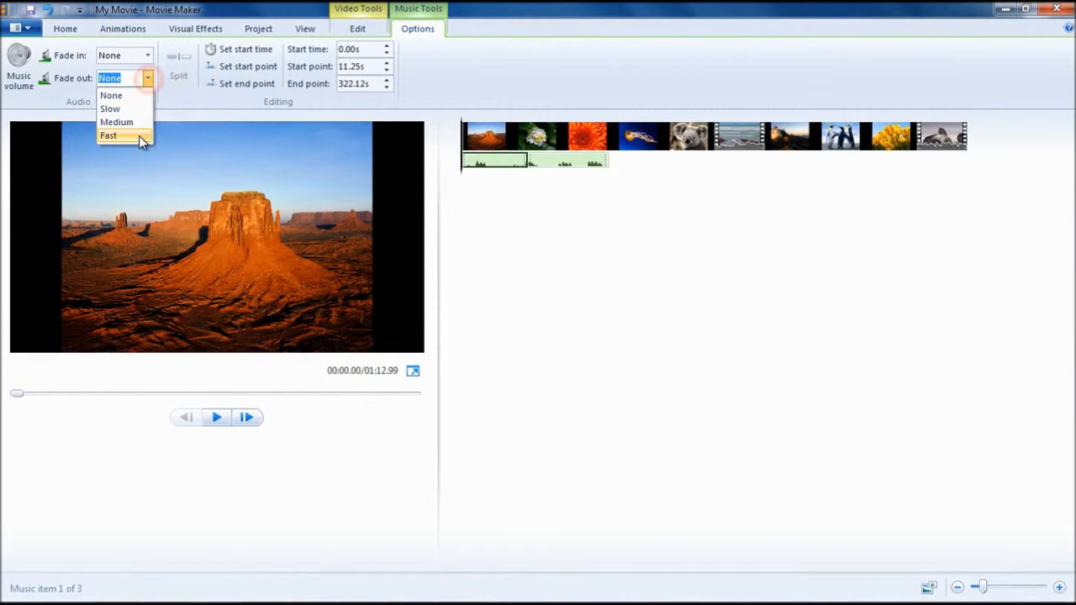
pyautogui.click(187, 108)
# Examine the movie resolutions offered for publishing to YouTube and to Facebook, and cancel both.
pyautogui.click(65, 29)
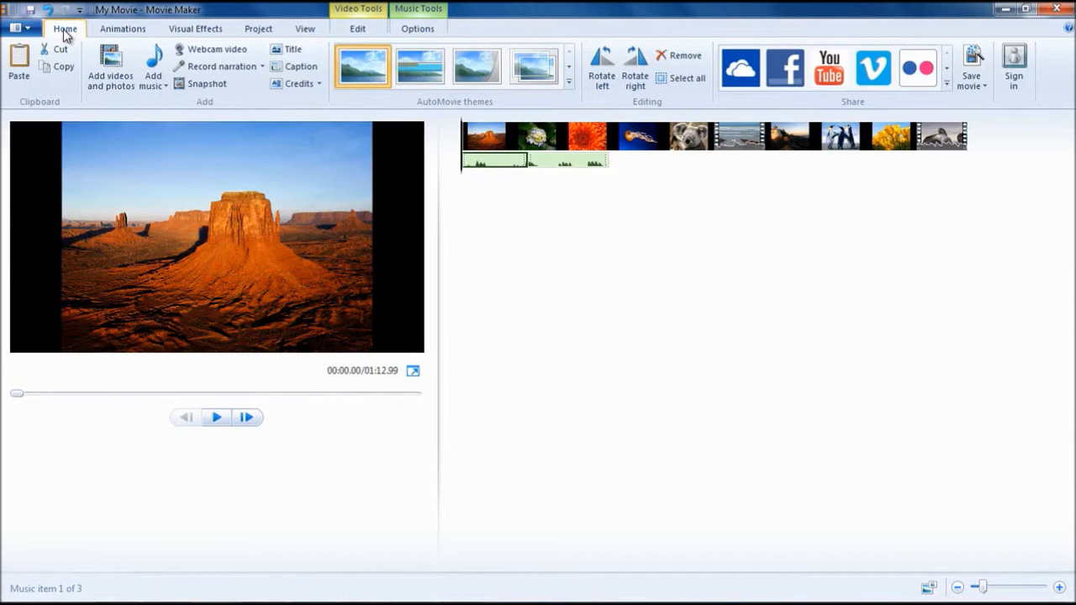
pyautogui.click(822, 74)
pyautogui.click(704, 483)
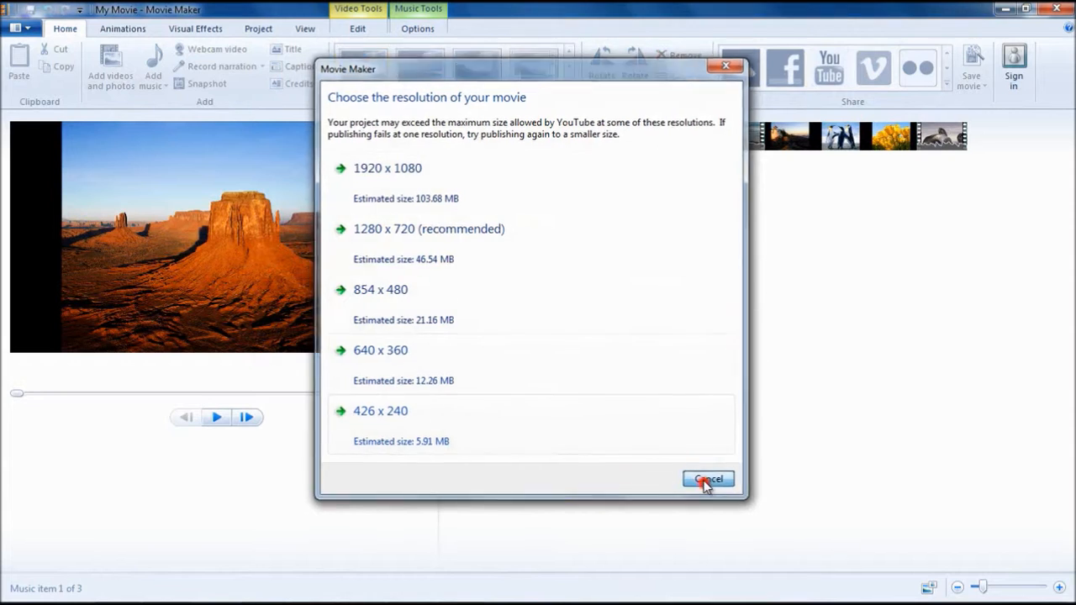
pyautogui.click(782, 82)
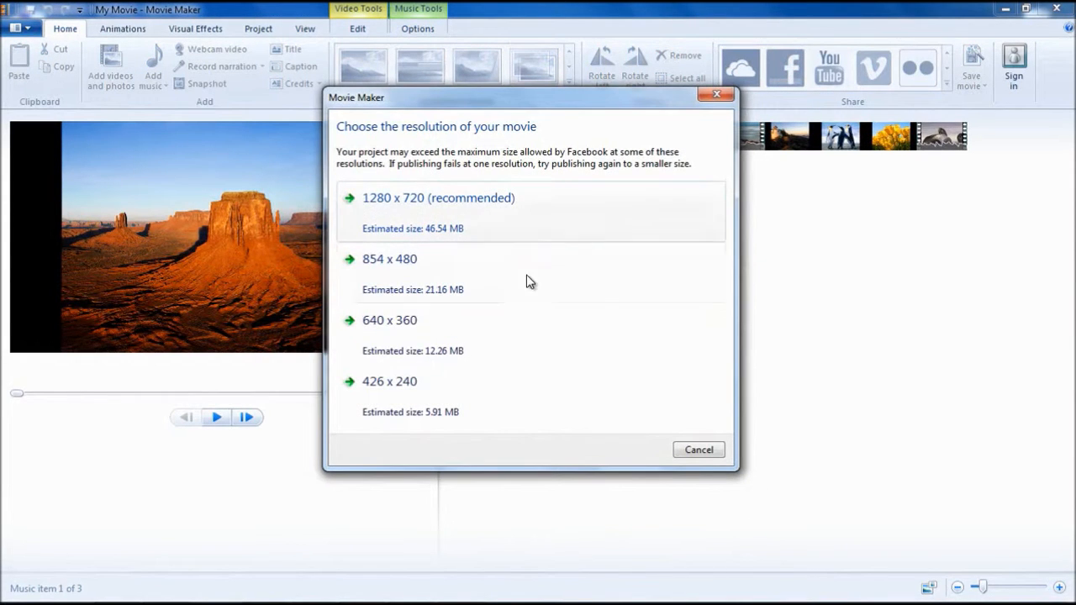
pyautogui.click(711, 451)
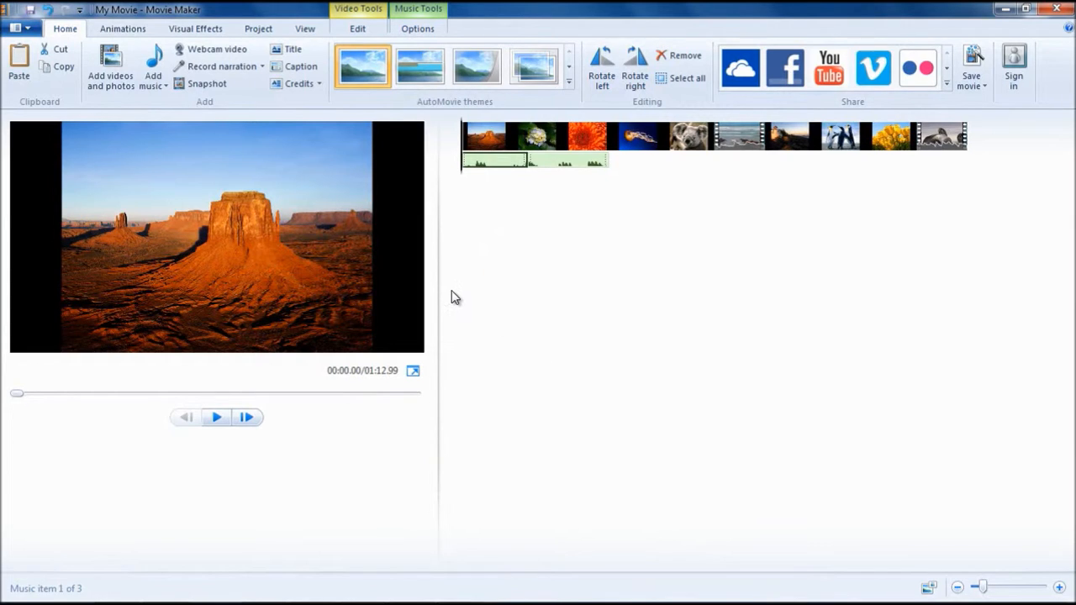
# Examine the available formats for saving the movie without choosing one, and play the movie preview from the start.
pyautogui.click(25, 27)
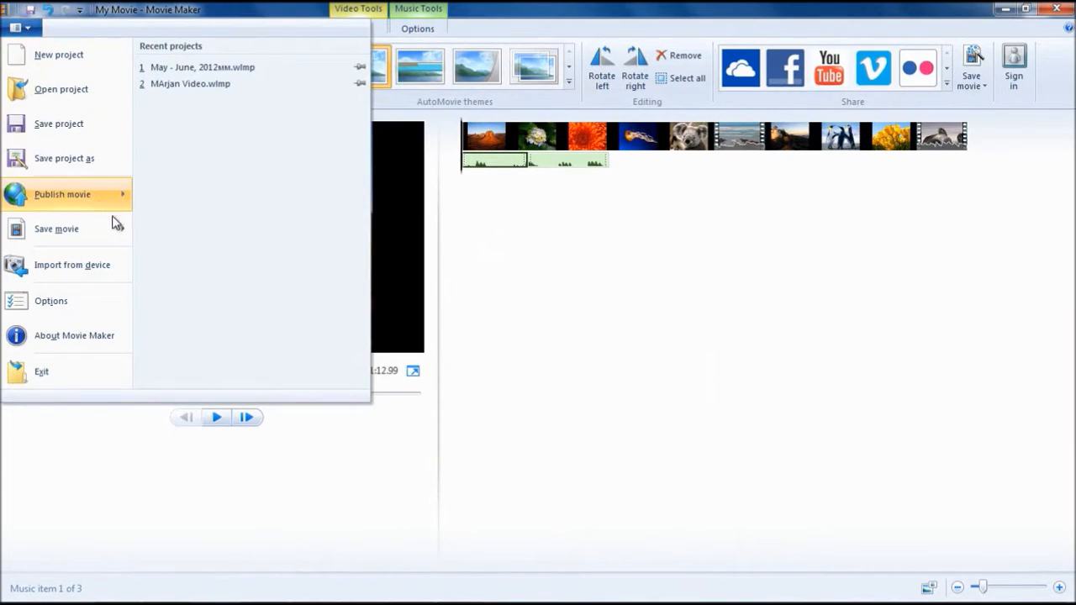
pyautogui.moveTo(122, 233)
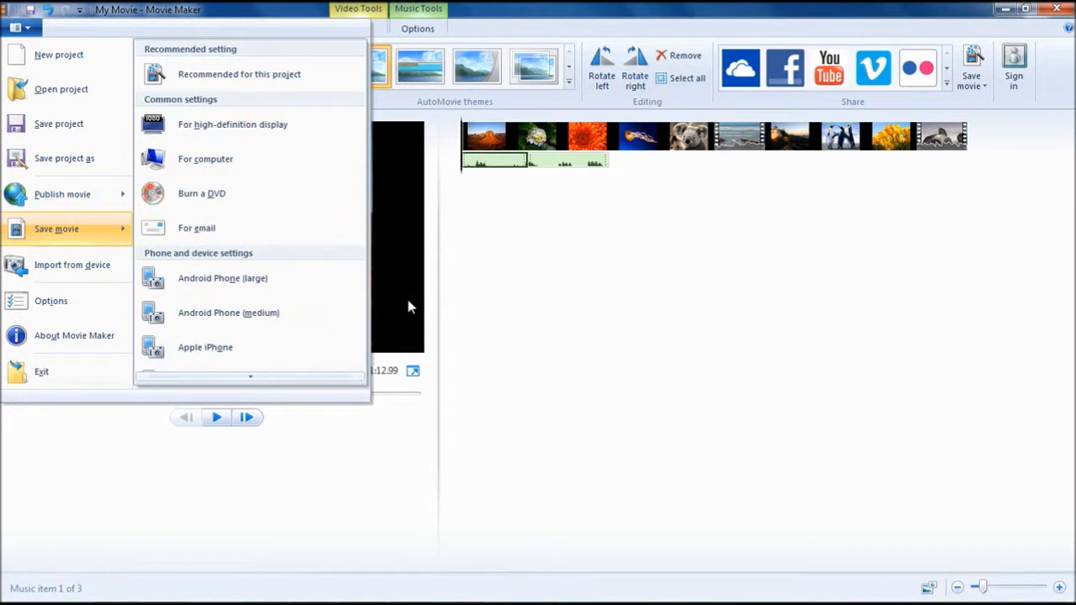
pyautogui.click(446, 334)
pyautogui.click(217, 417)
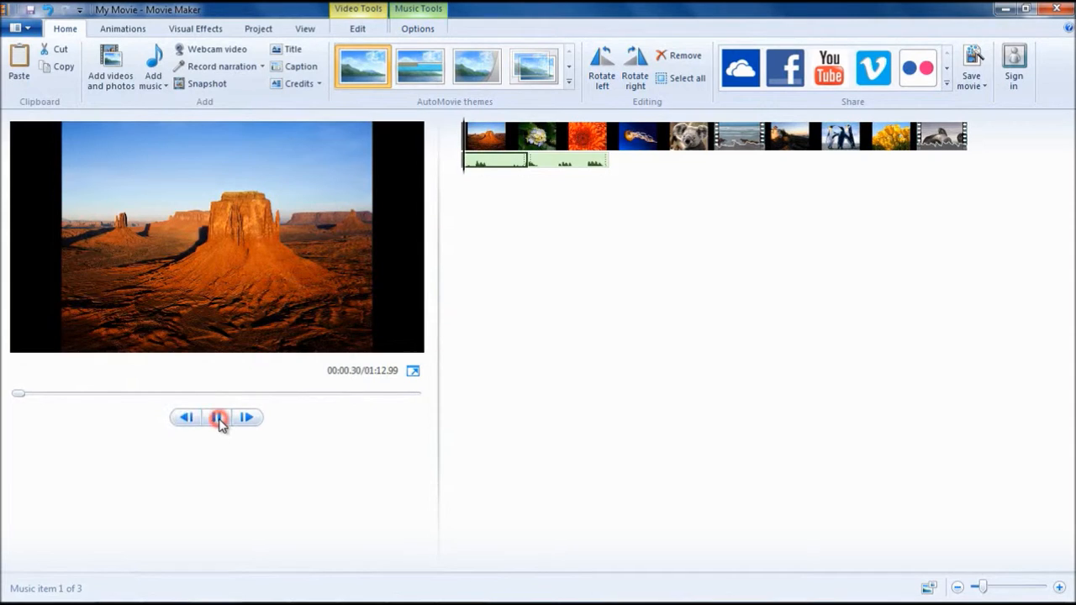